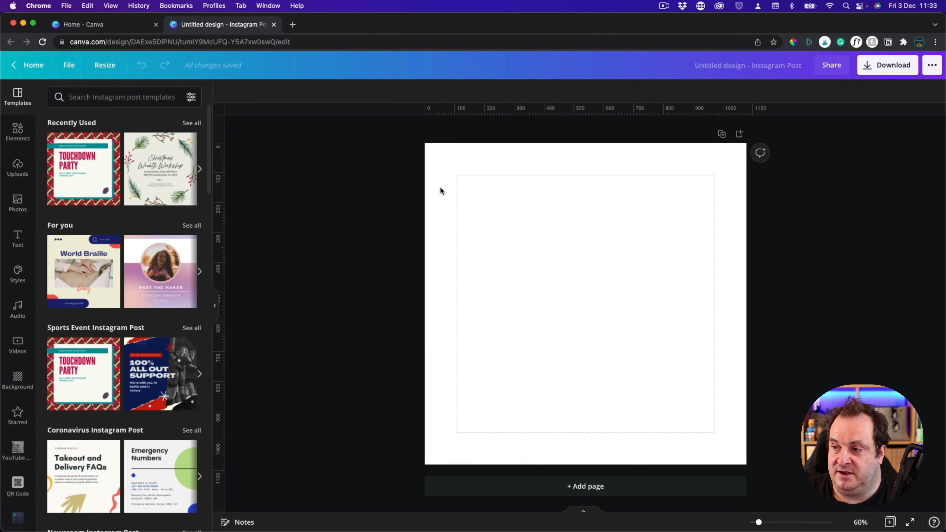
Fill the blank page background with the pink from the Better Content Creators v2.0 brand palette
click(446, 186)
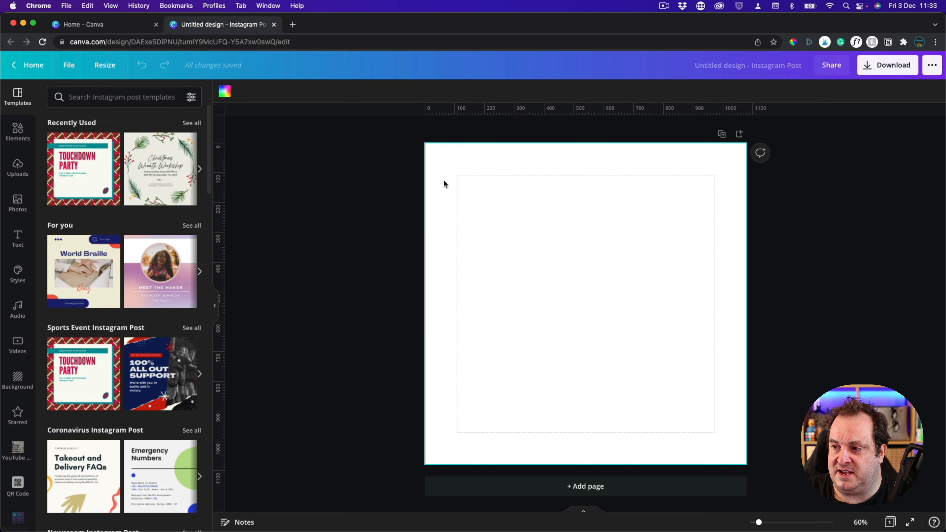
click(230, 93)
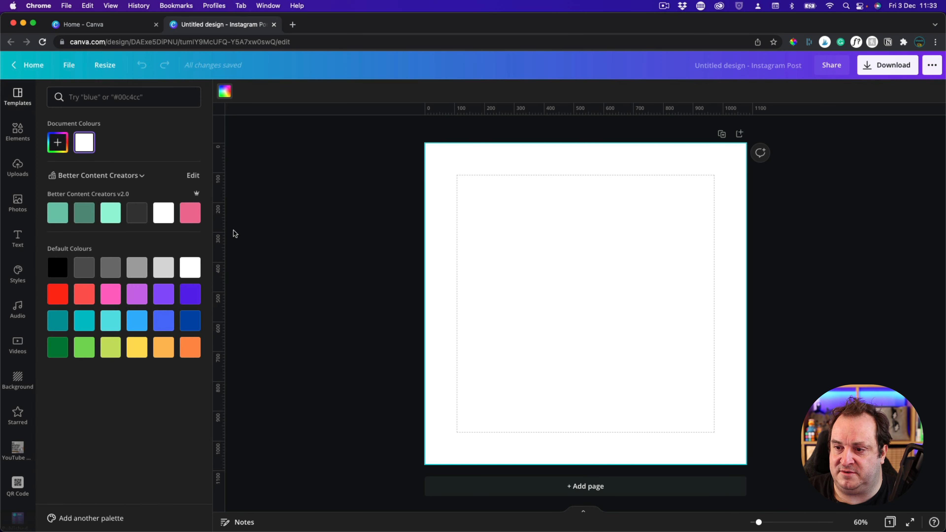
click(190, 213)
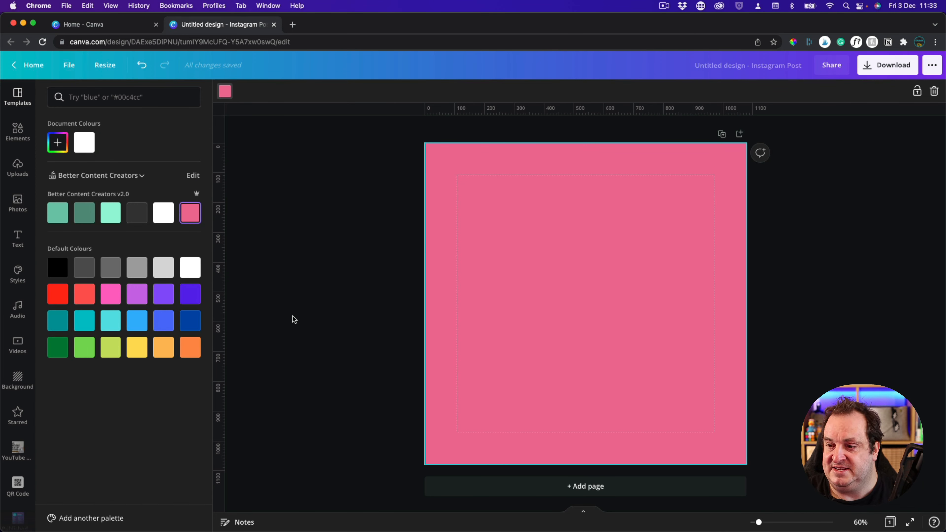
click(274, 306)
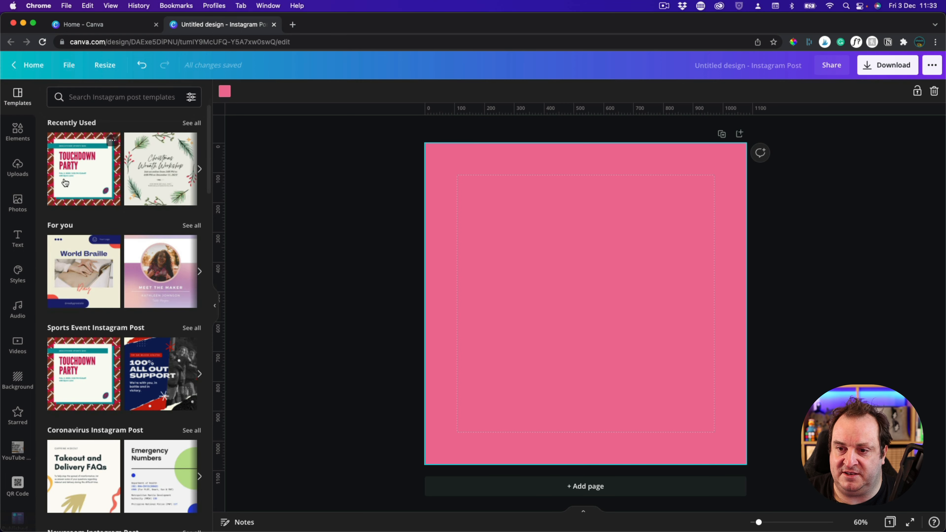
Search the full collection of frame elements for "laptop"
click(19, 133)
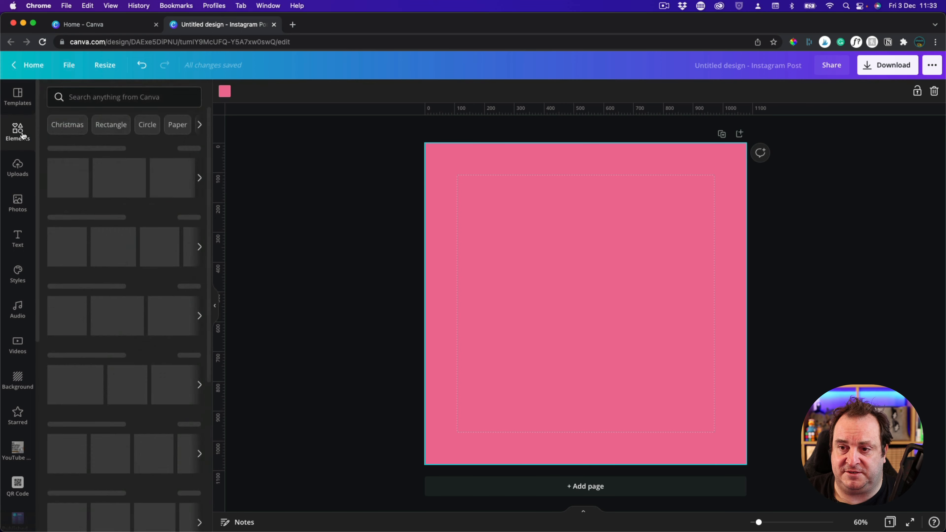
scroll(203, 328, down, 7)
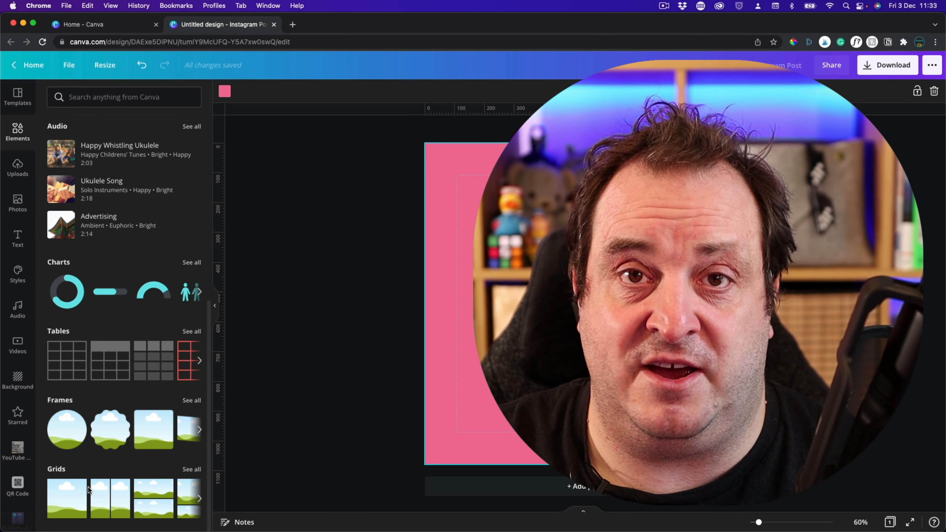
click(192, 400)
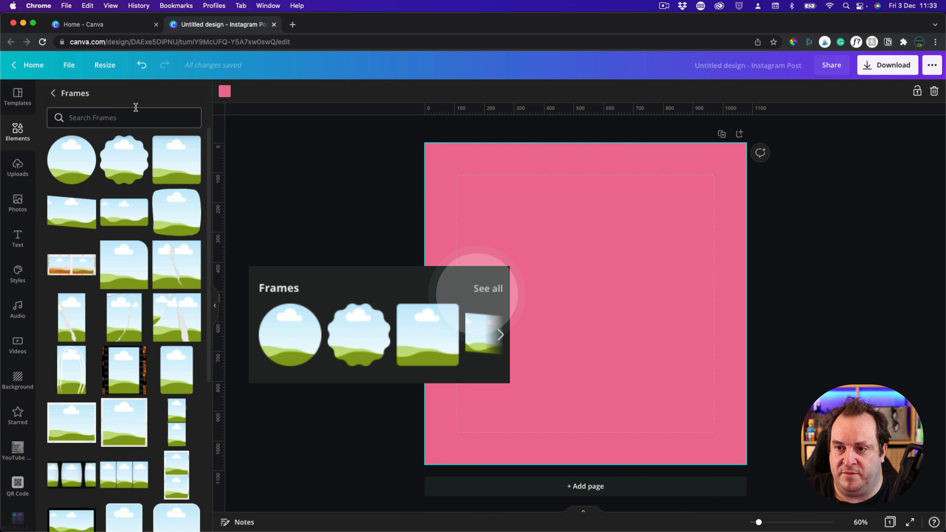
click(125, 118)
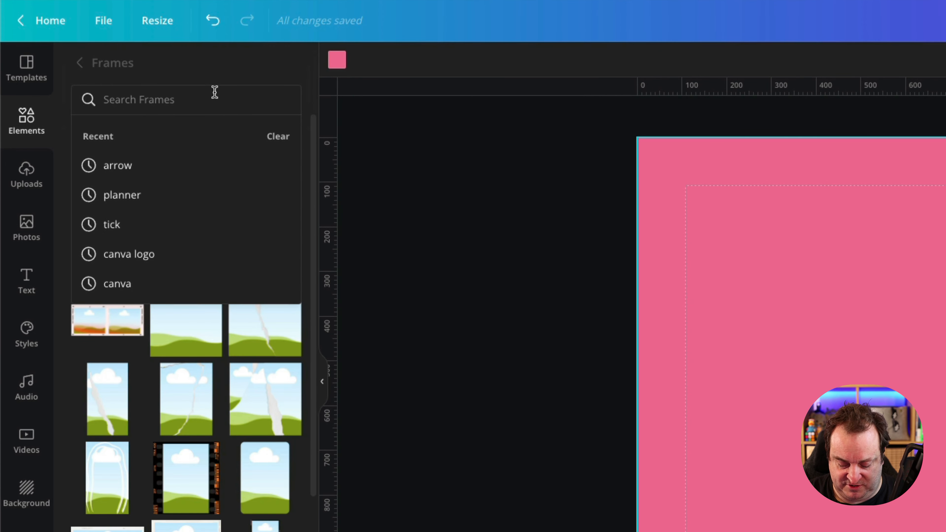
text(laptop)
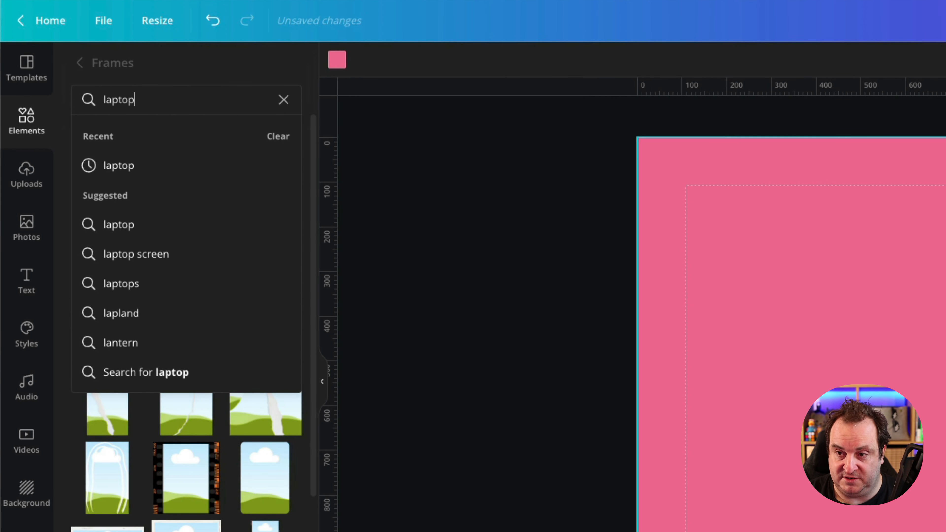
key(Return)
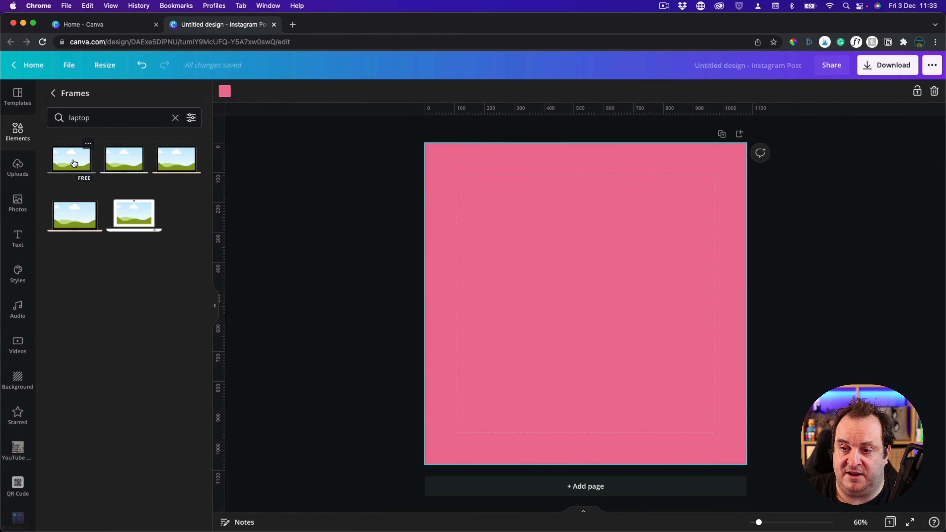
Add a black laptop frame with a grey base, enlarge it across the page's lower half and centre it horizontally
click(107, 160)
drag(587, 302, 541, 365)
drag(630, 316, 716, 246)
click(821, 92)
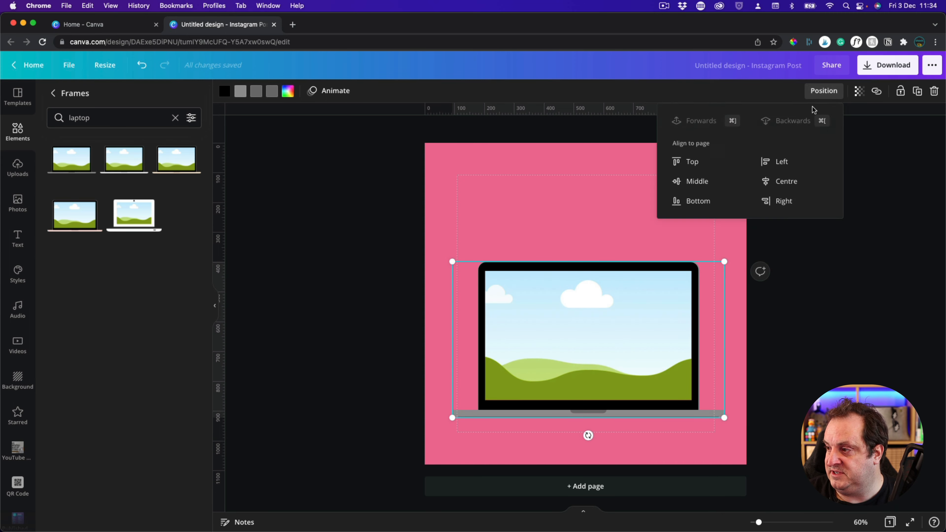
click(782, 181)
click(816, 305)
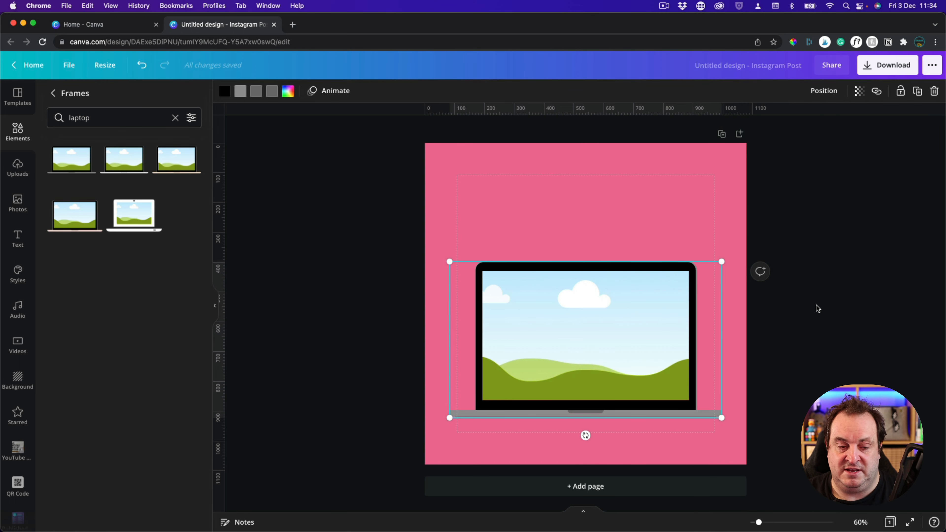
Search the frames for "phone" and add the third black smartphone frame to the page
double_click(125, 116)
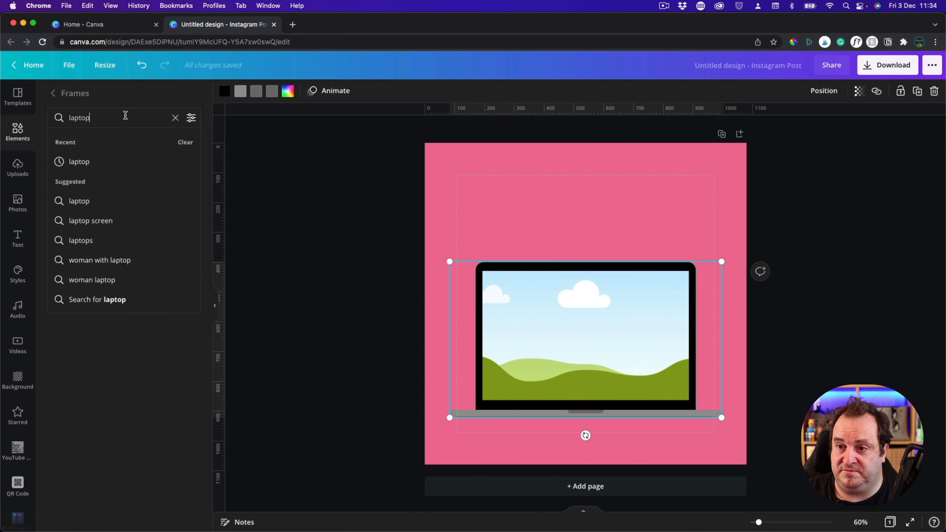
text(phone)
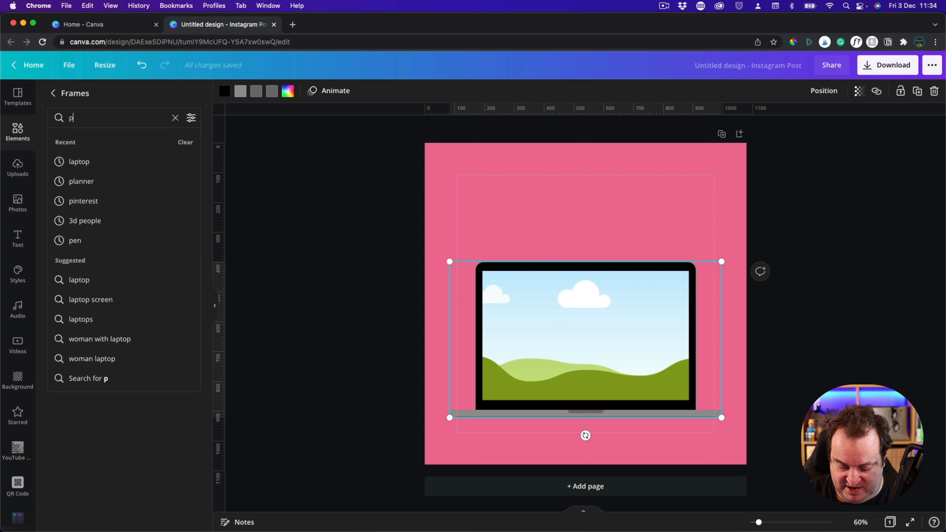
key(Return)
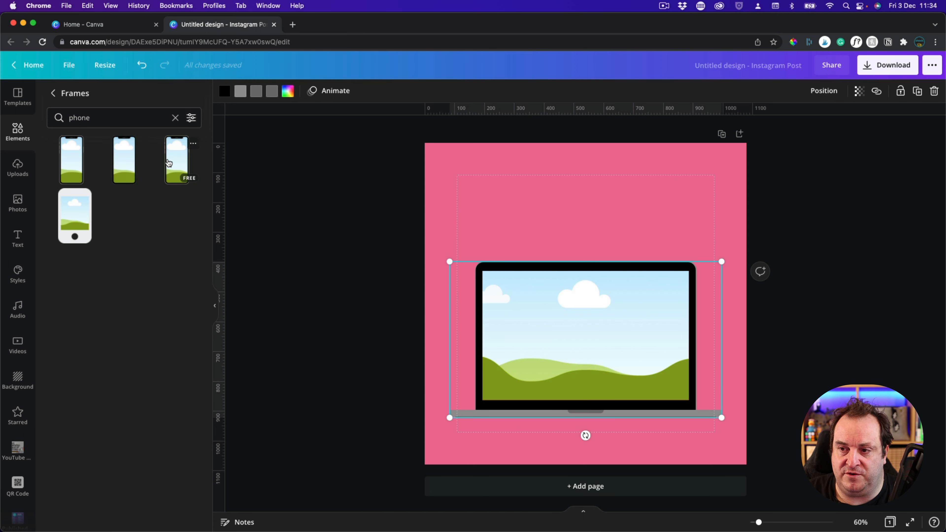
click(176, 164)
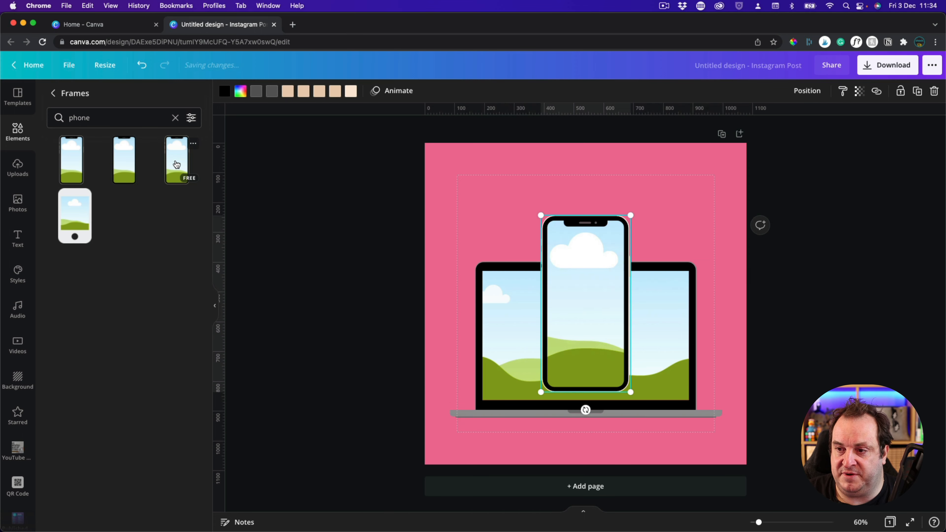
Shrink the phone frame to fit within the laptop screen's height and place it just left of the screen's centre
drag(630, 215, 598, 277)
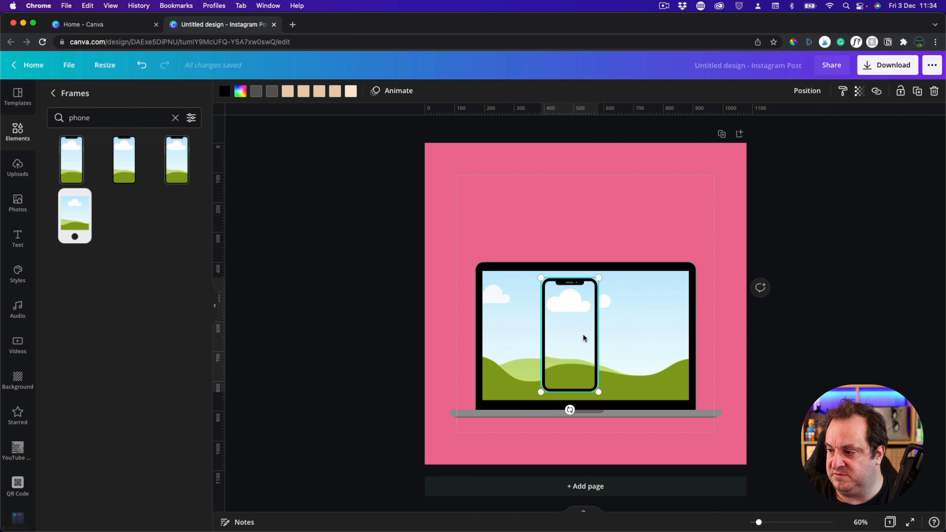
drag(572, 333, 626, 335)
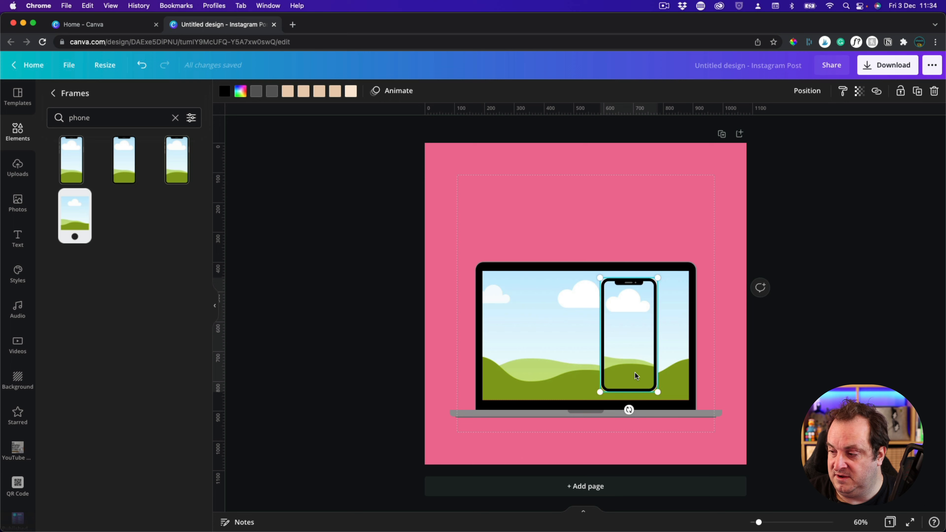
right_click(656, 392)
click(608, 227)
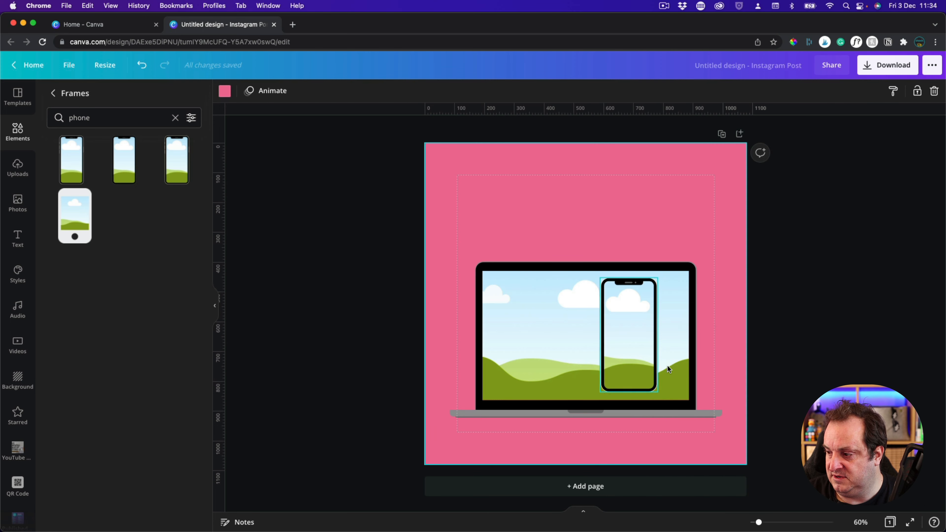
drag(661, 397, 665, 403)
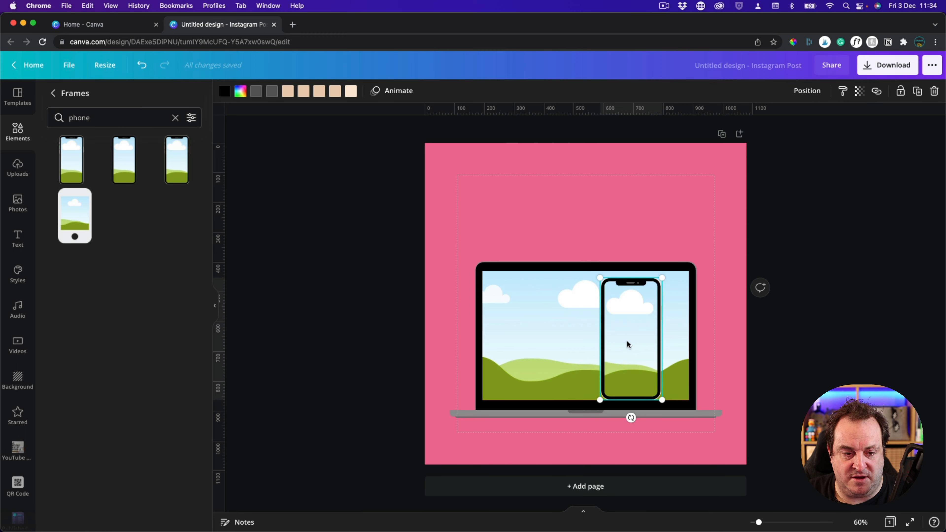
drag(625, 345, 566, 340)
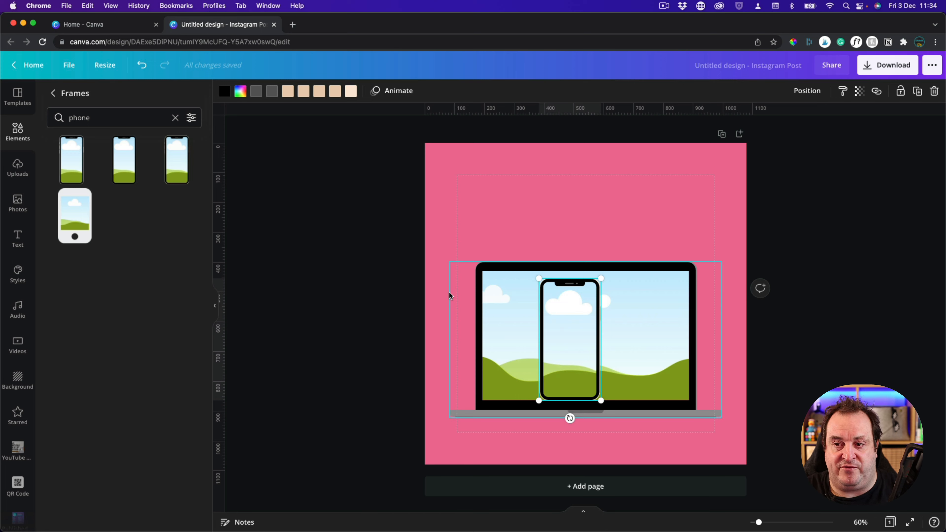
Search the frames for "tablet" and place a black tablet frame overlapping the laptop's upper-right corner
click(176, 118)
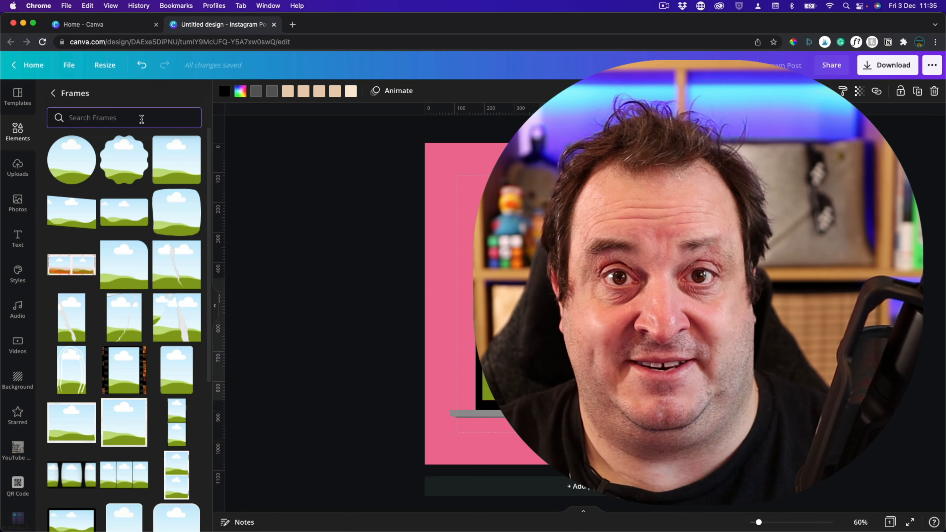
click(141, 119)
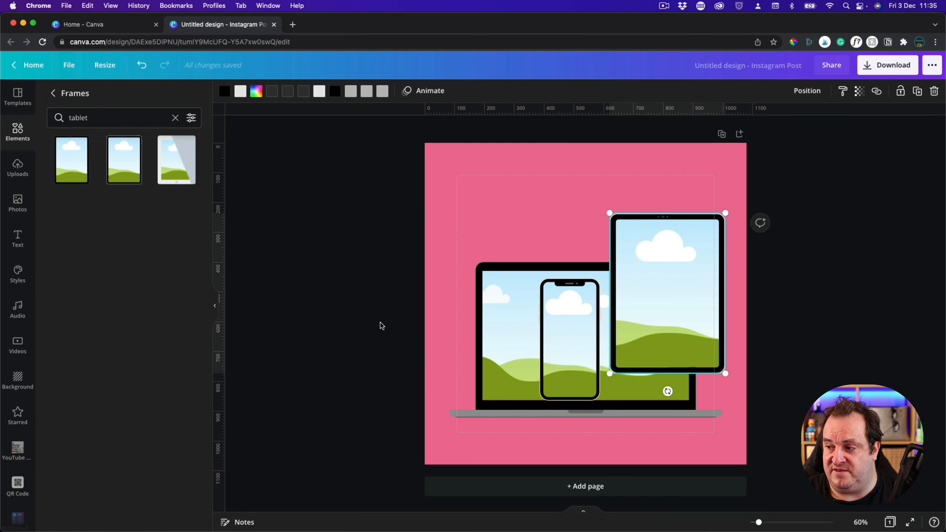
Add the recently used photo of a group of runners and position it over the upper-left part of the page
click(18, 211)
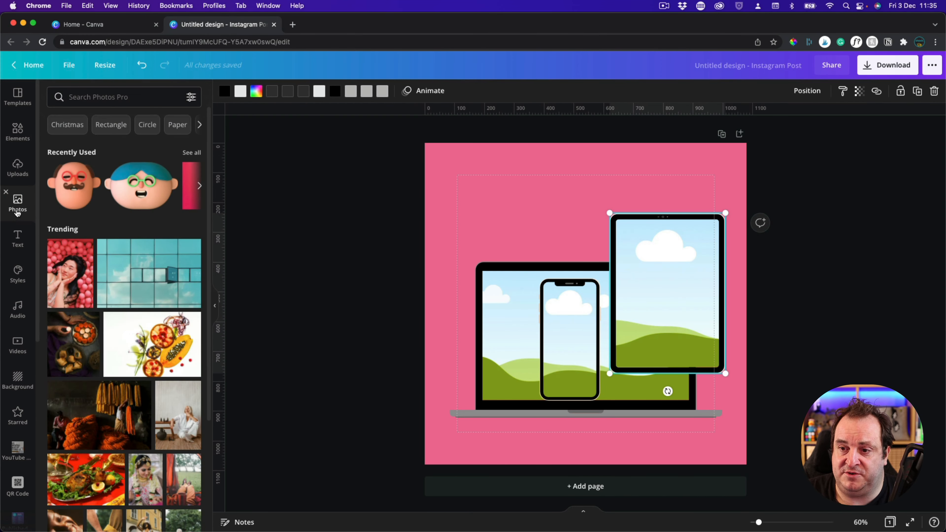
click(190, 153)
scroll(149, 264, down, 10)
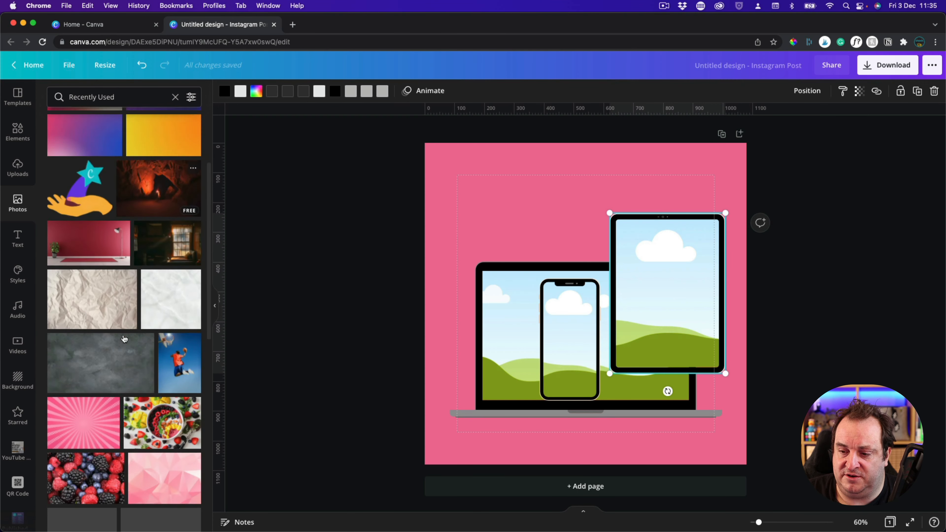
scroll(124, 337, down, 5)
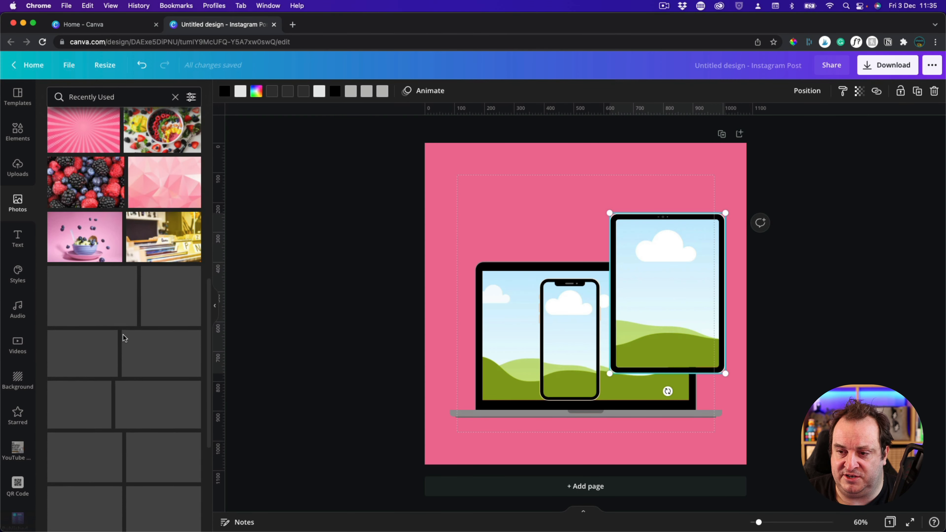
scroll(124, 338, down, 8)
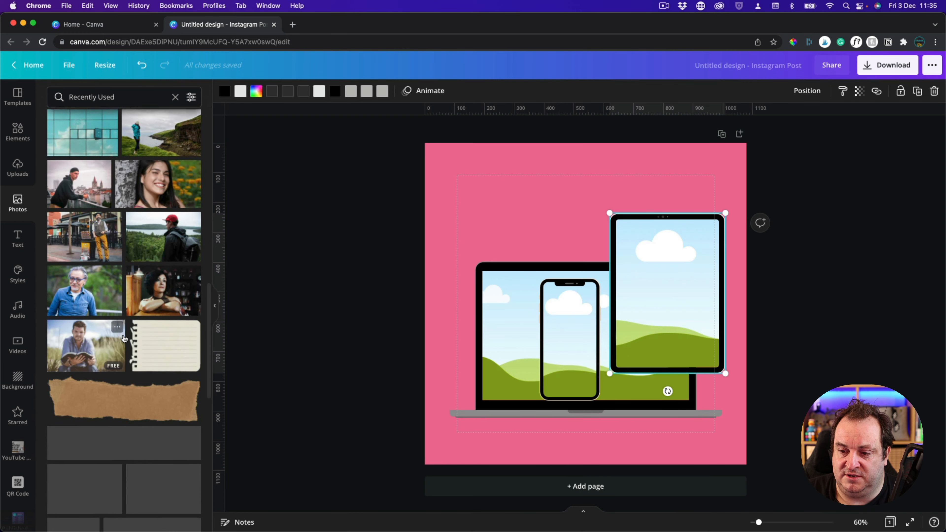
scroll(124, 338, down, 10)
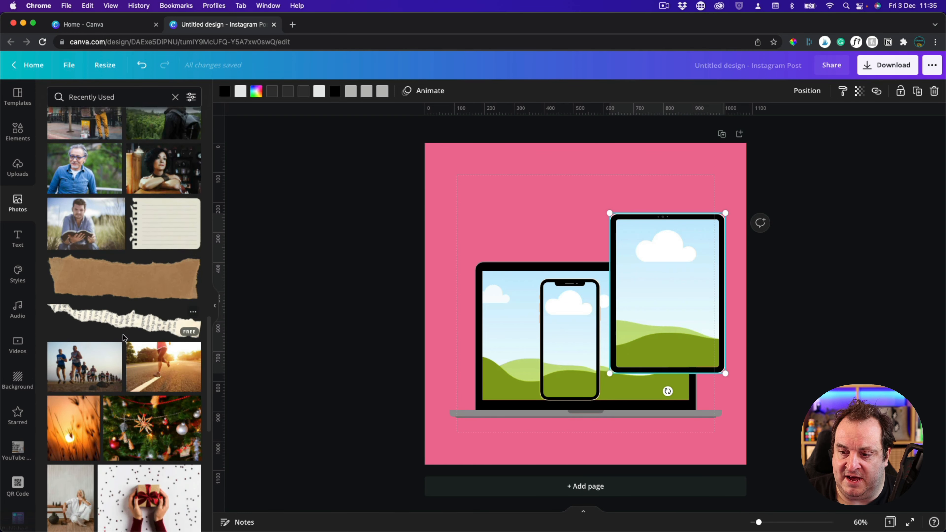
scroll(124, 337, up, 3)
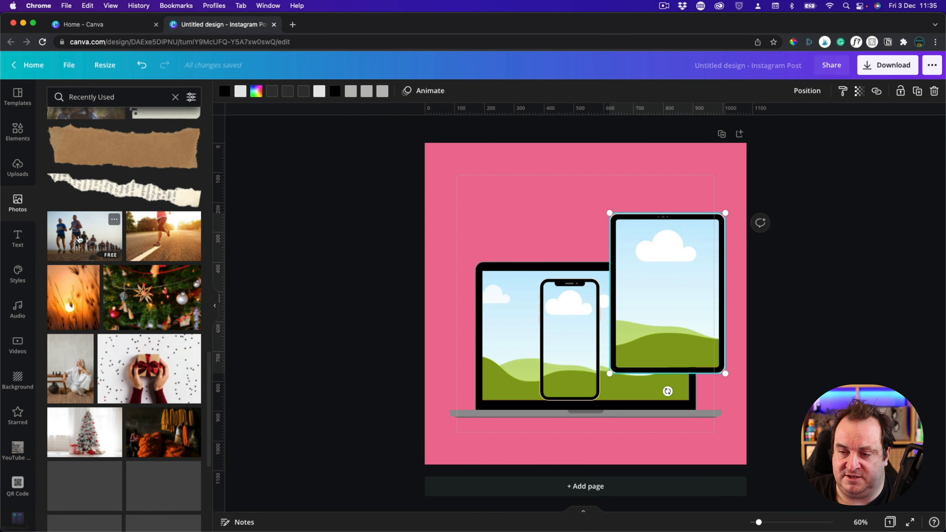
click(79, 237)
drag(551, 241, 524, 195)
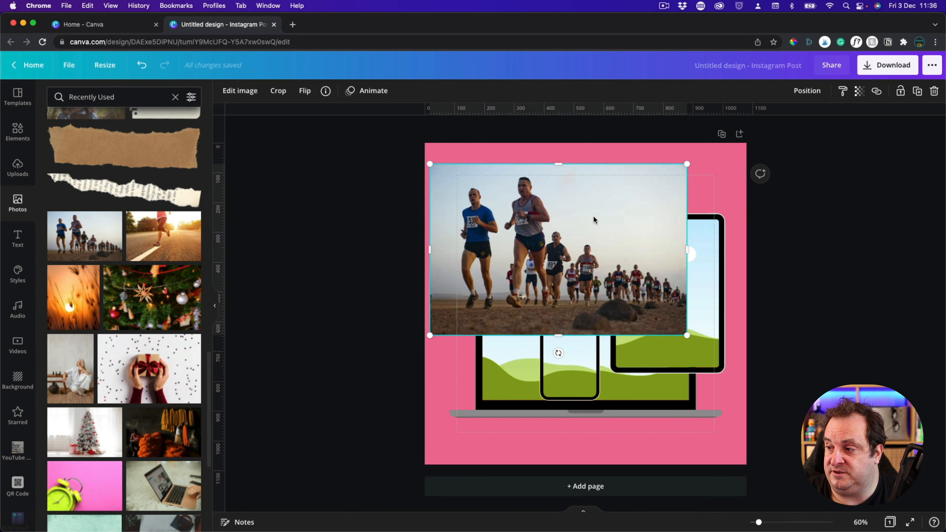
Try the runners photo inside the tablet frame and undo the placement
drag(580, 222, 669, 287)
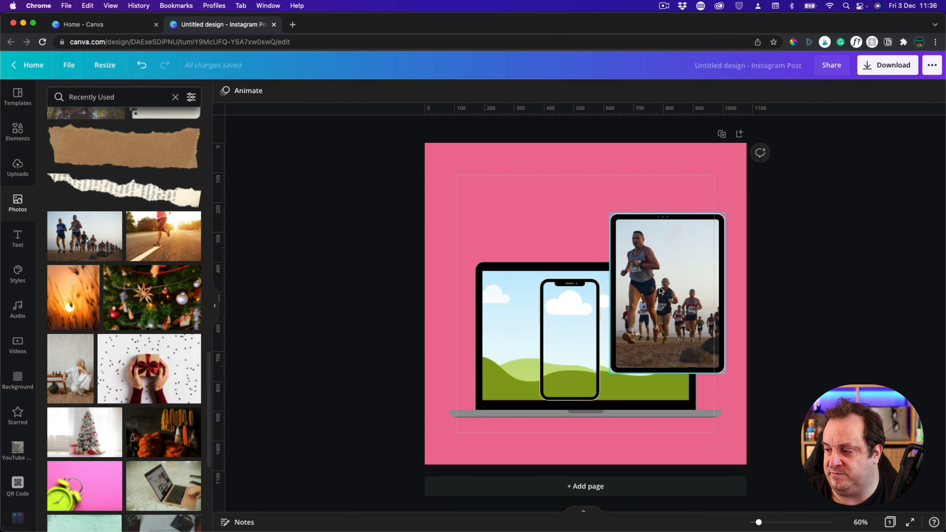
key(super+z)
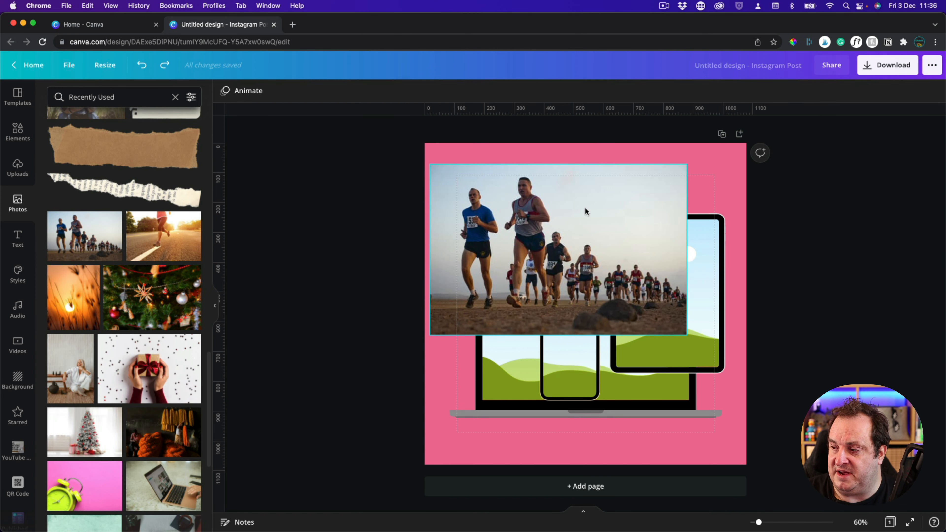
Flip the runners photo horizontally
click(640, 182)
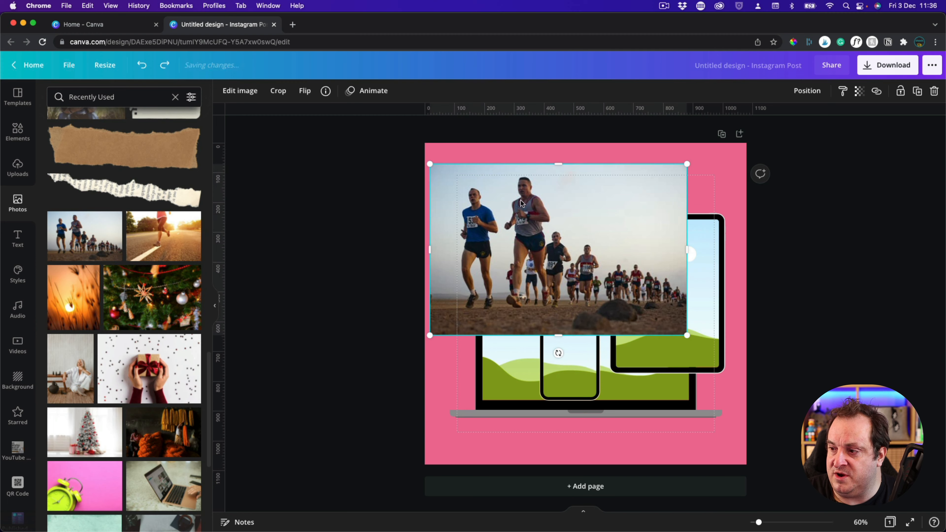
click(305, 92)
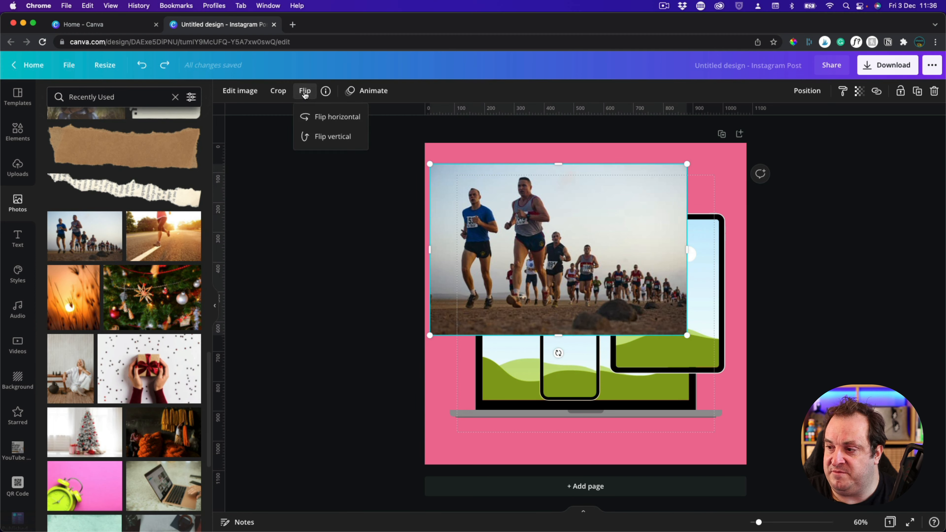
click(320, 118)
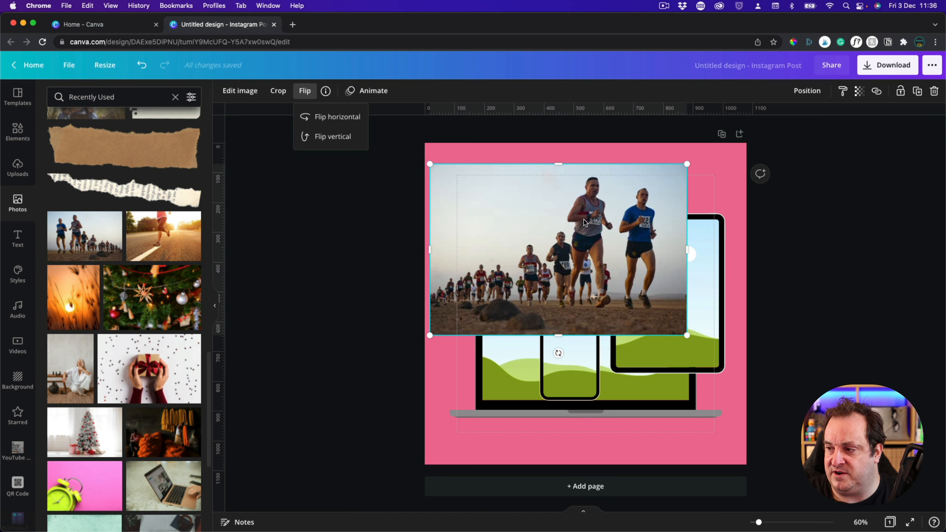
Enlarge the runners photo to about 1,326 × 883, try it inside the laptop frame, and undo the placement and enlargement
drag(574, 188, 594, 188)
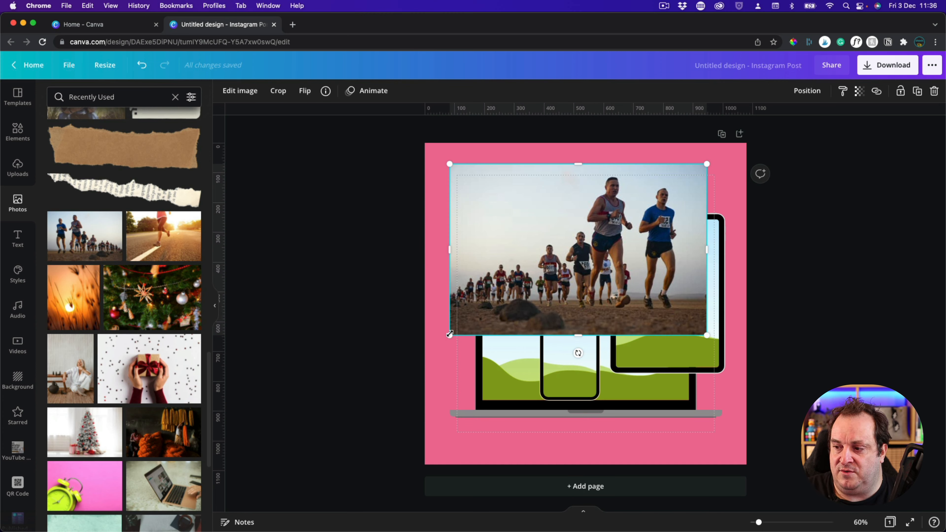
drag(449, 334, 294, 398)
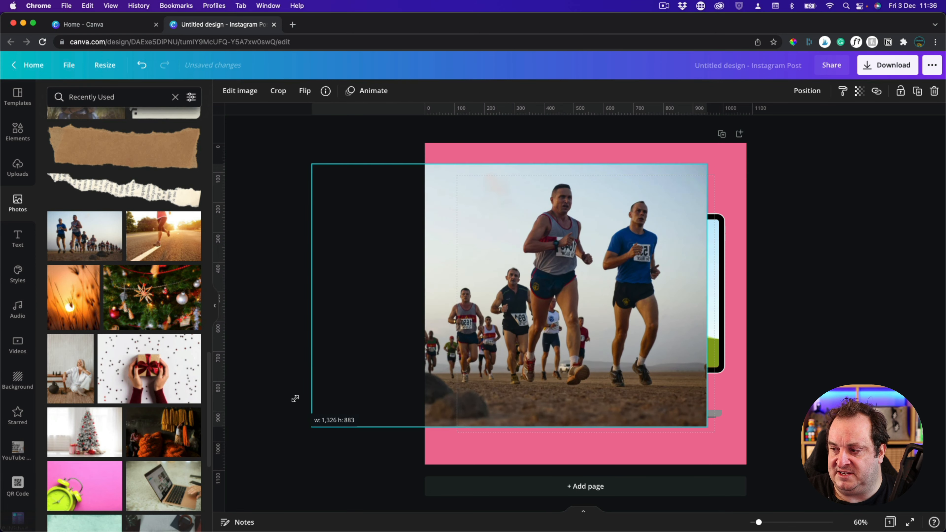
drag(446, 259, 511, 303)
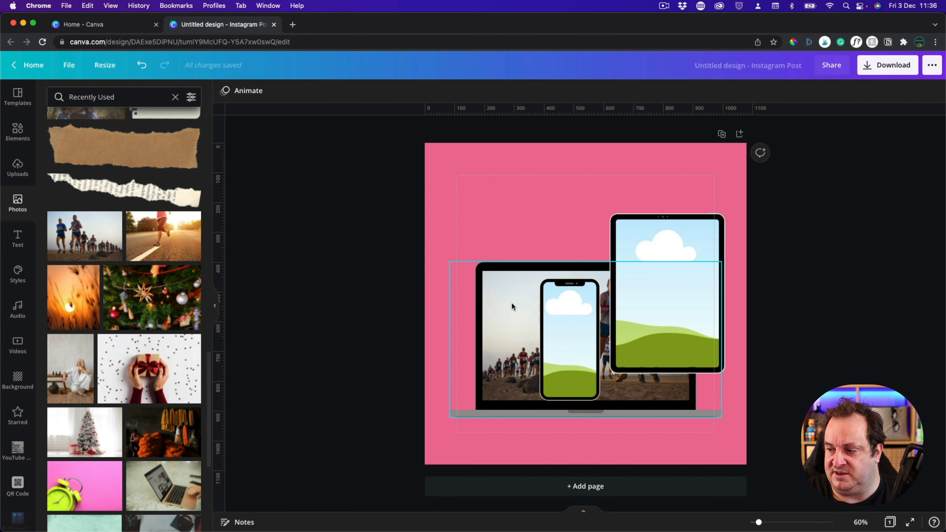
double_click(514, 334)
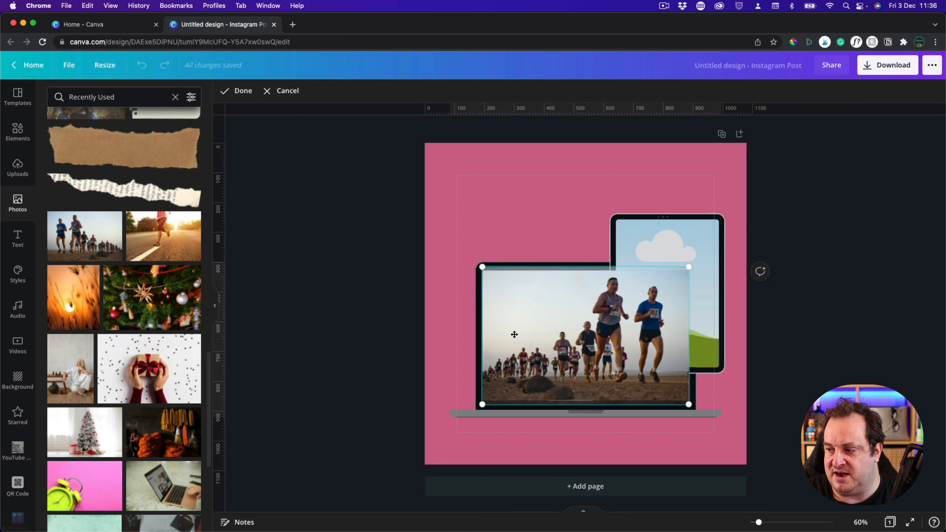
click(529, 180)
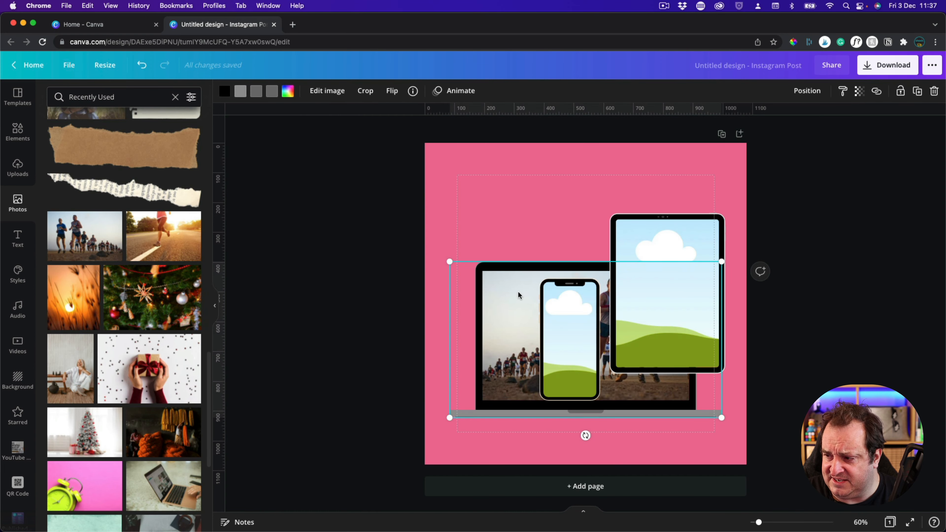
click(497, 228)
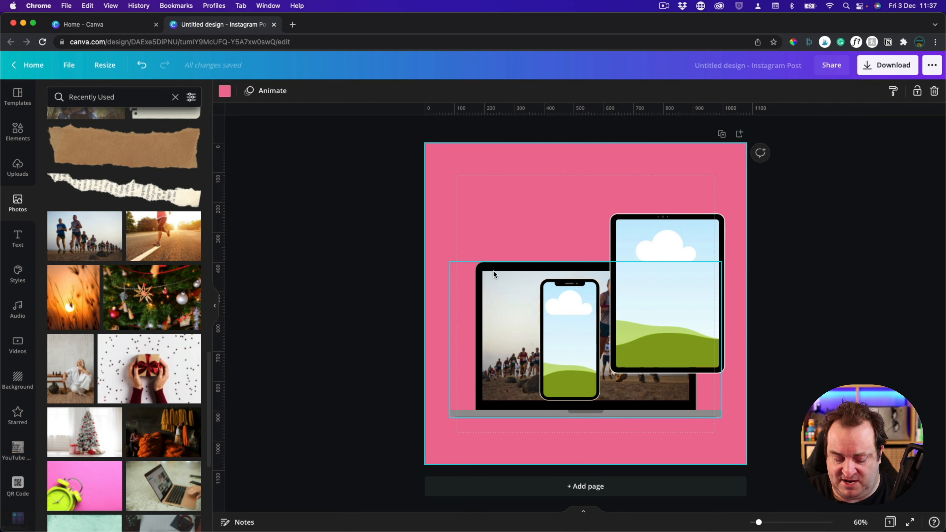
key(super+z)
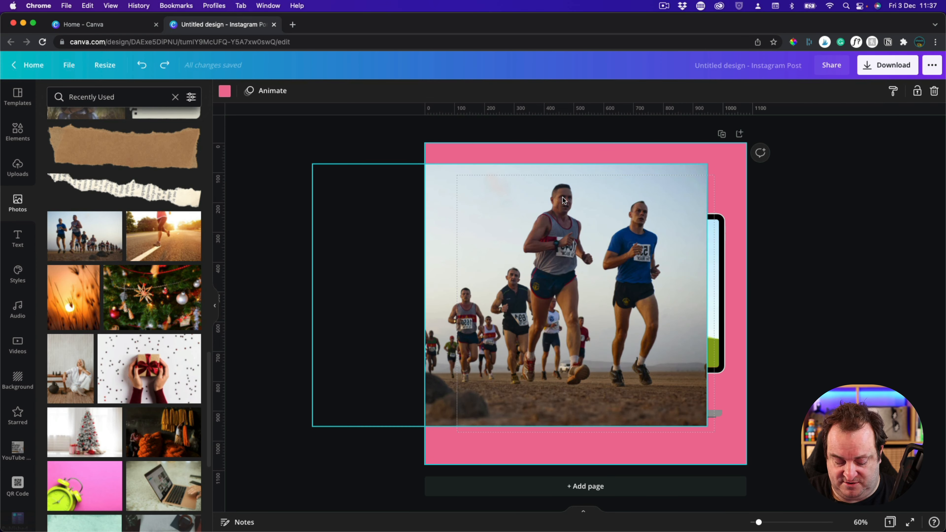
key(super+z)
Move the runners photo freely over the device frames without placing it inside any of them
mouse_move(586, 198)
mouse_down()
mouse_move(565, 207)
mouse_move(602, 191)
mouse_up()
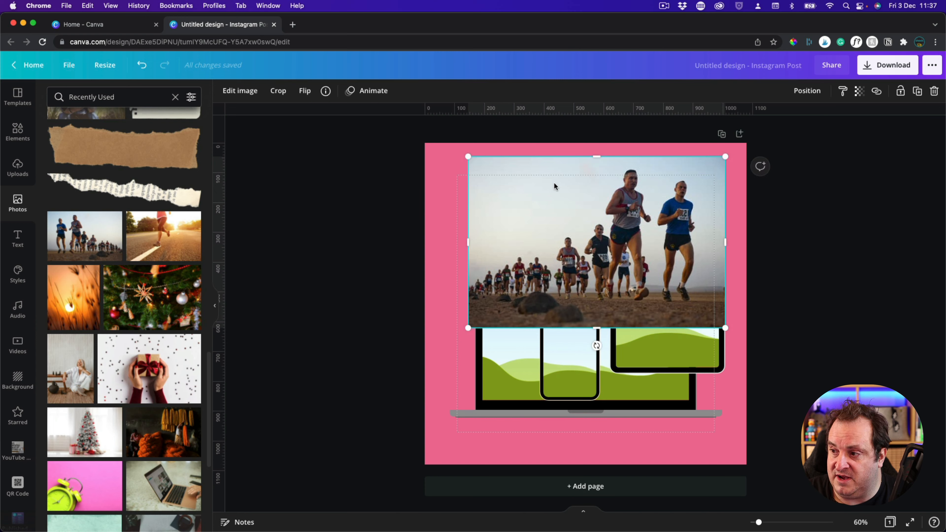
drag(554, 186, 581, 143)
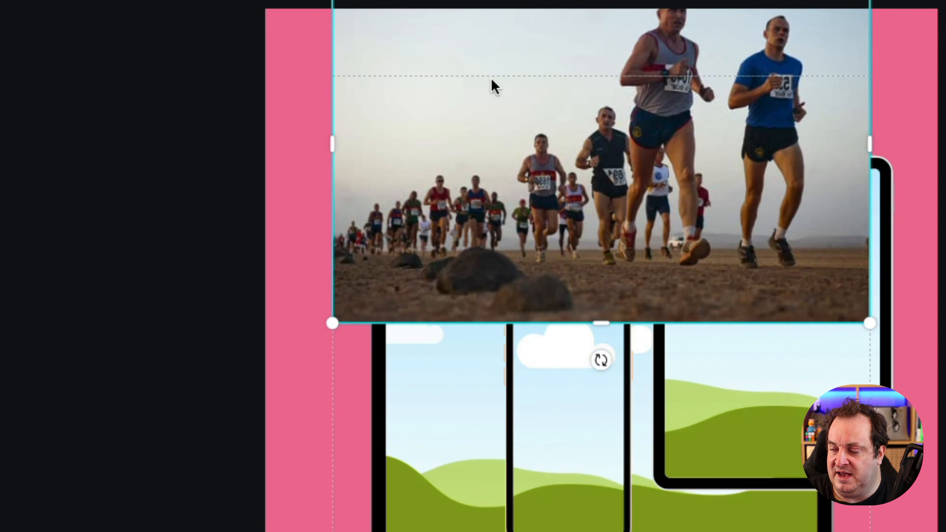
drag(533, 179, 509, 293)
drag(440, 322, 446, 285)
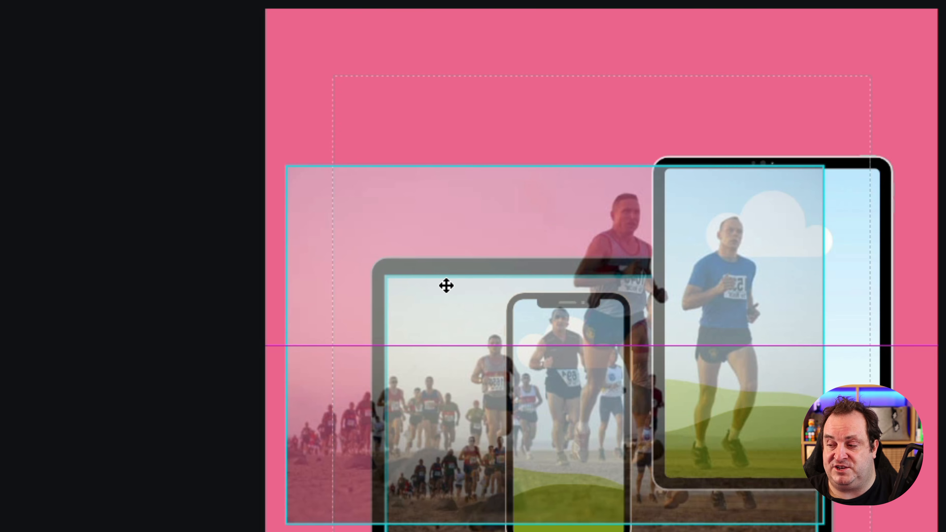
drag(446, 286, 473, 218)
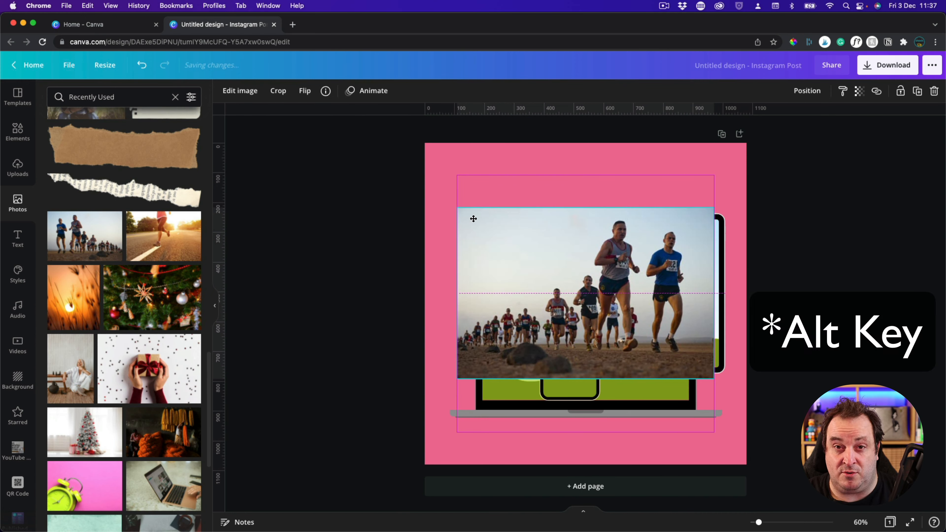
drag(474, 219, 576, 277)
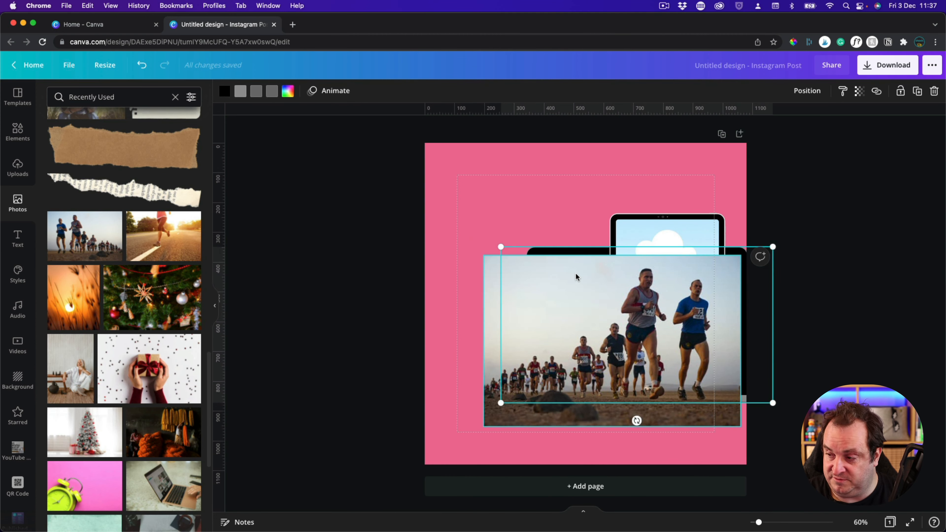
Undo the laptop and phone frame moves, and shift the tablet frame slightly up and to the right
key(super+z)
click(511, 288)
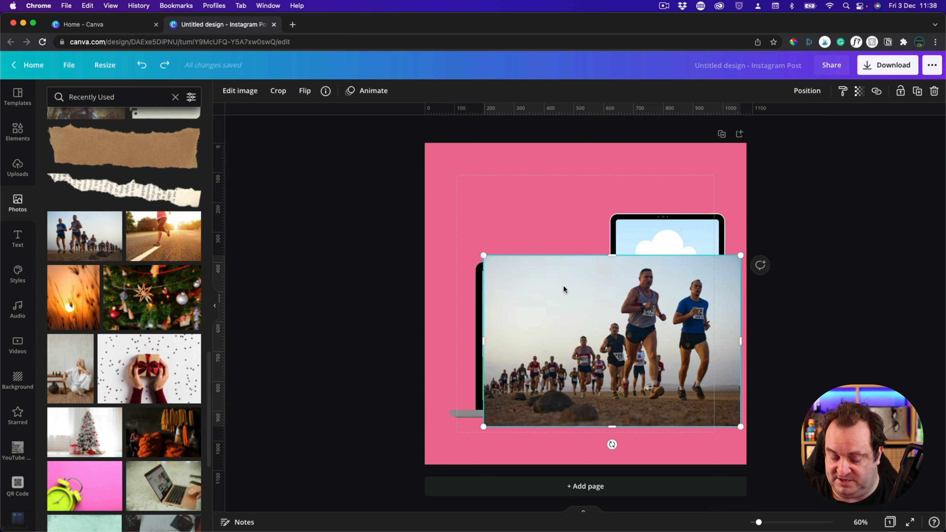
click(557, 287)
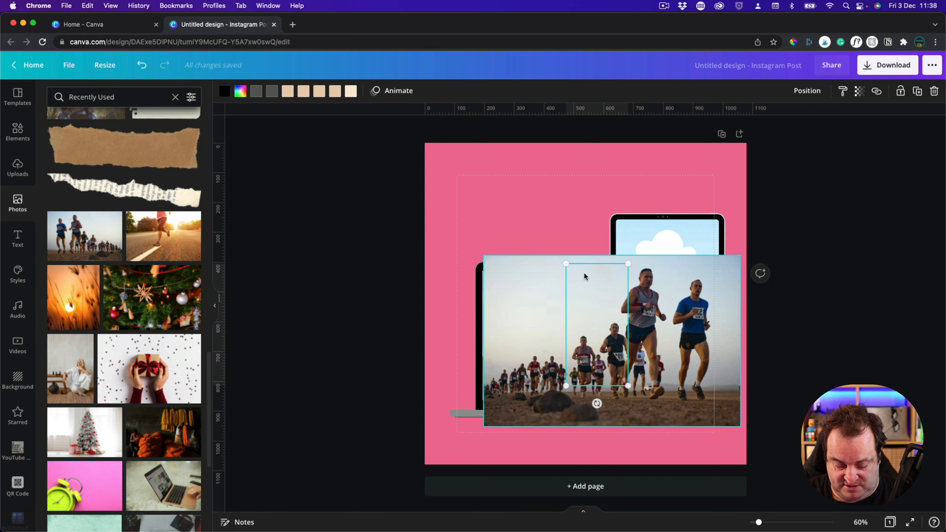
click(632, 283)
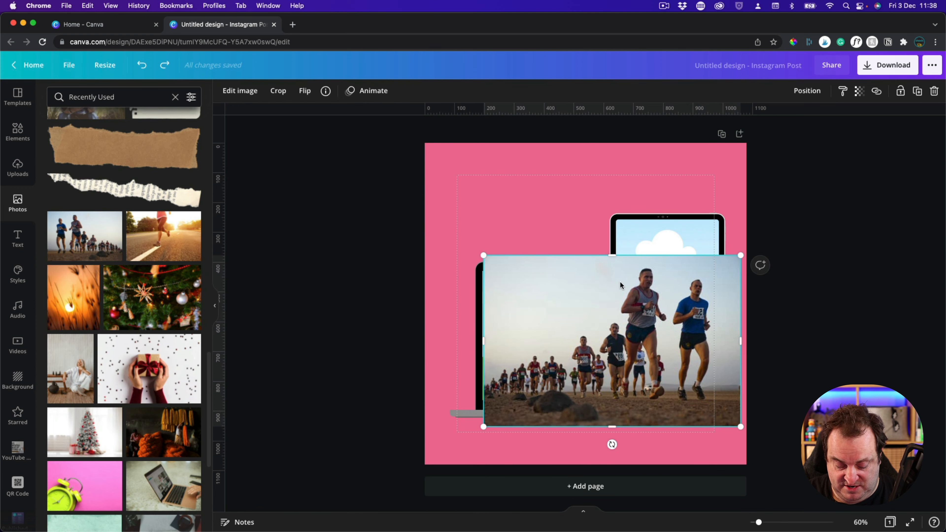
mouse_move(620, 283)
mouse_down()
mouse_move(574, 302)
mouse_move(637, 278)
mouse_up()
Place the flipped runners photo inside the laptop frame and check its crop
drag(570, 280, 523, 313)
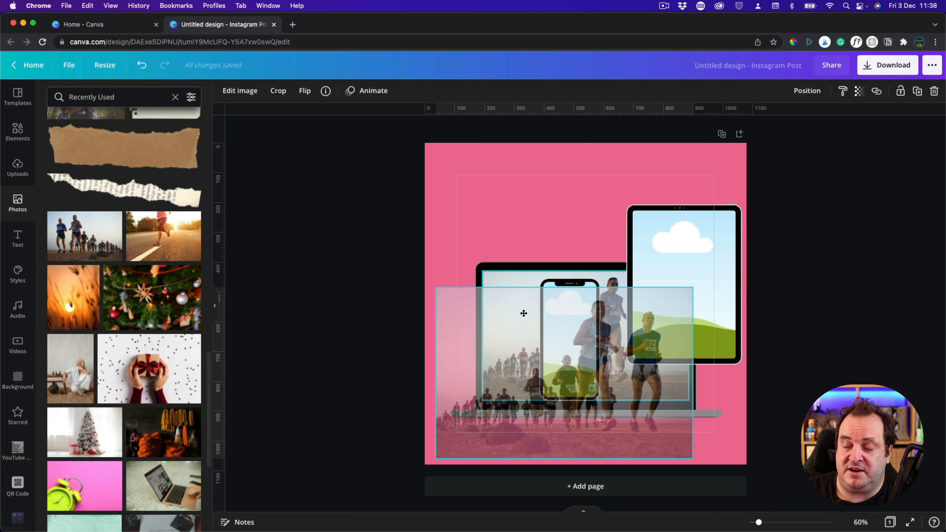
drag(524, 313, 523, 315)
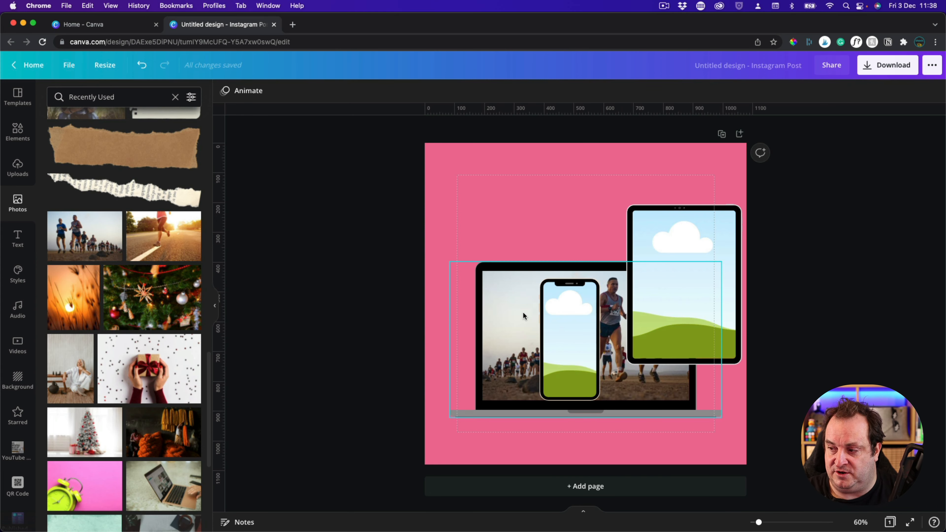
double_click(523, 314)
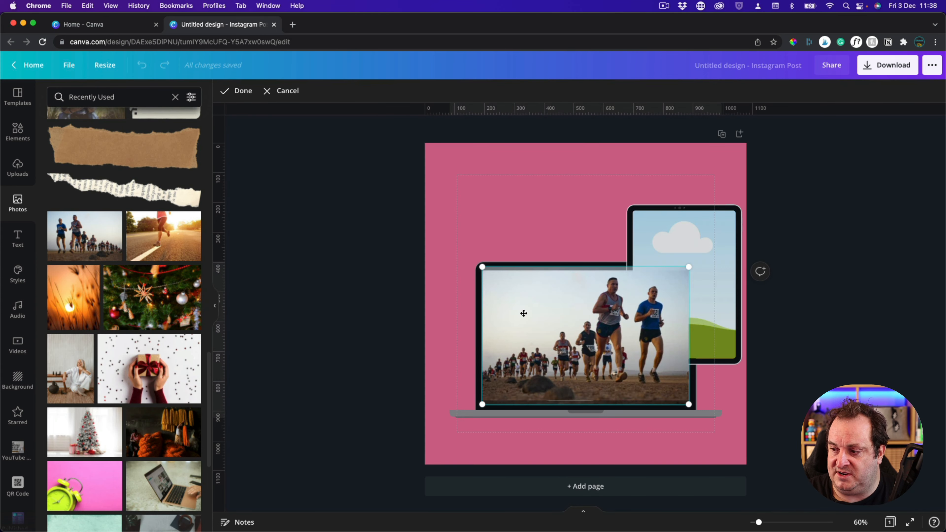
click(478, 212)
Enlarge the runners photo within the laptop frame and reposition it so the smaller background runners fill the screen area
double_click(517, 364)
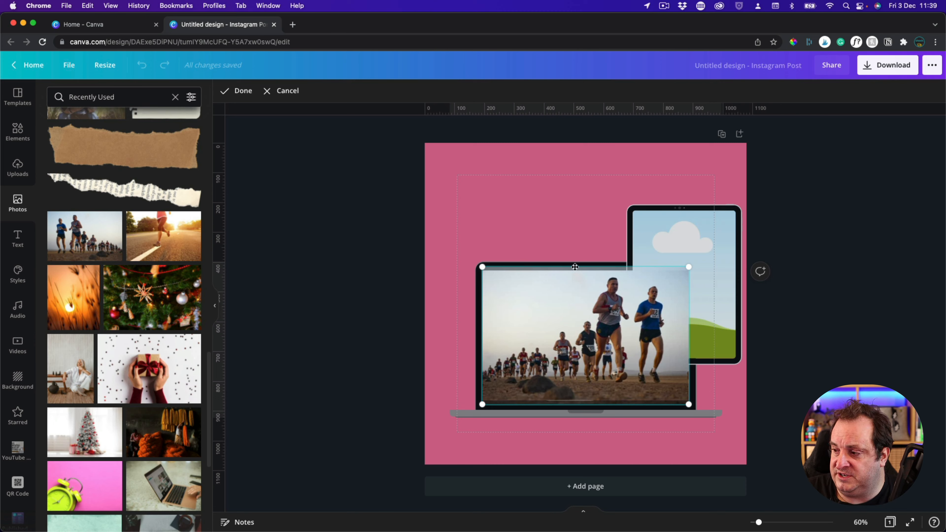
drag(689, 266, 823, 152)
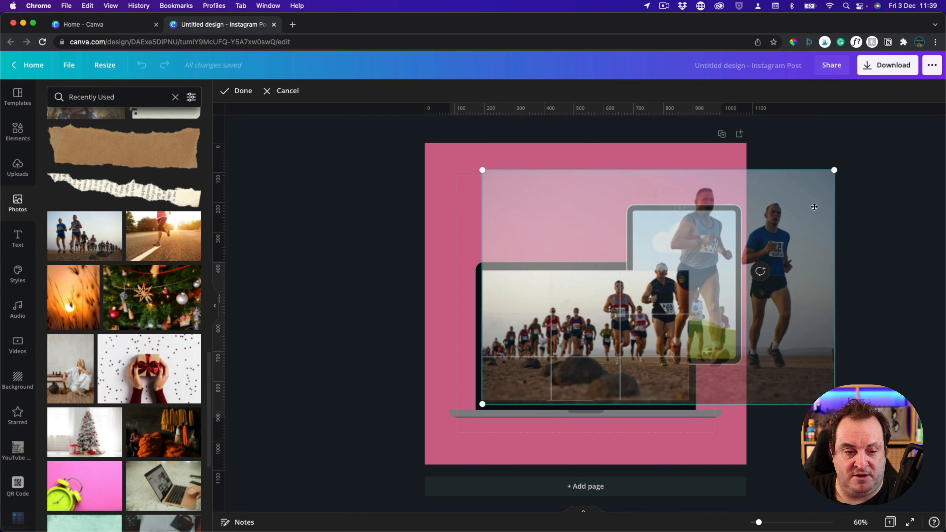
drag(797, 212, 758, 108)
drag(532, 352, 530, 304)
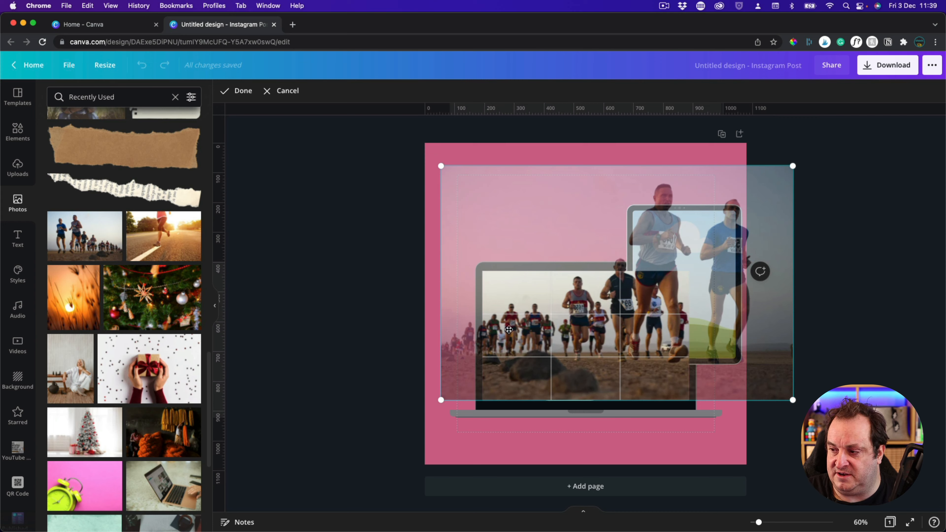
mouse_move(578, 263)
mouse_down()
mouse_move(568, 294)
mouse_move(575, 271)
mouse_up()
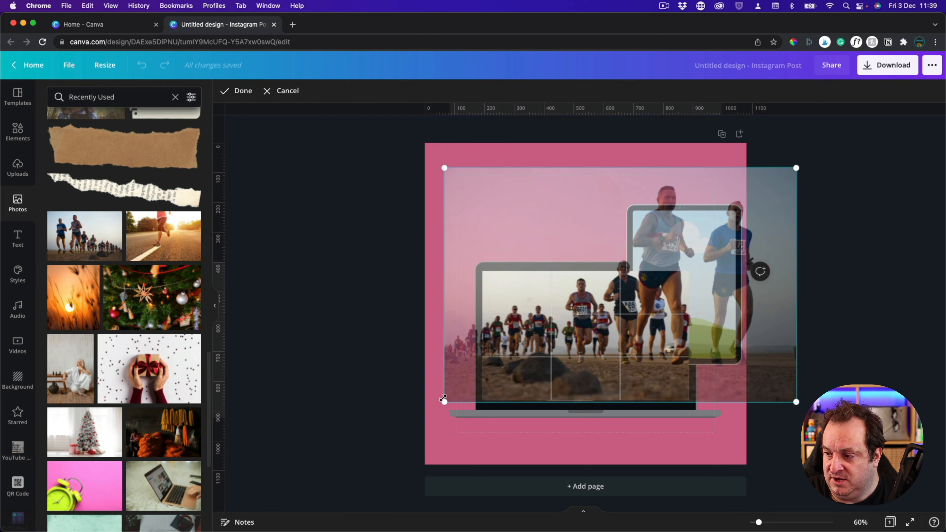
drag(554, 362, 550, 355)
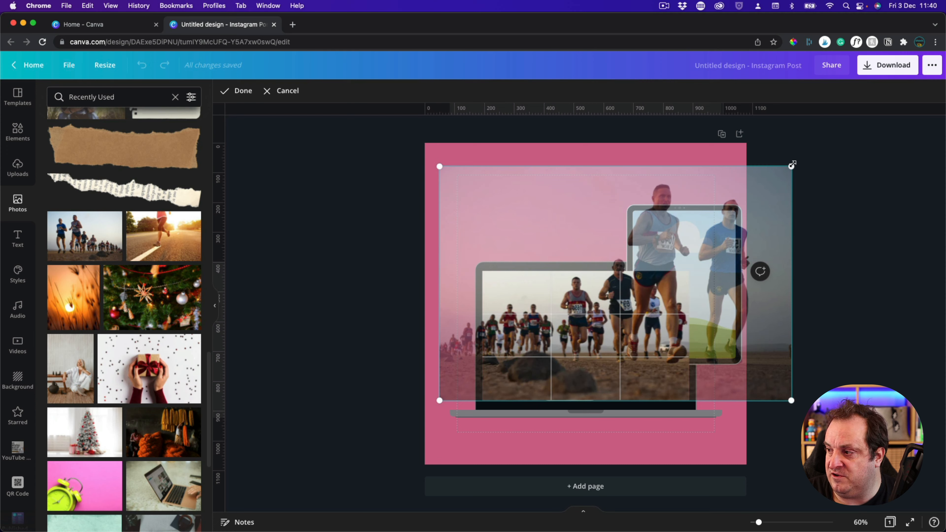
drag(792, 166, 778, 170)
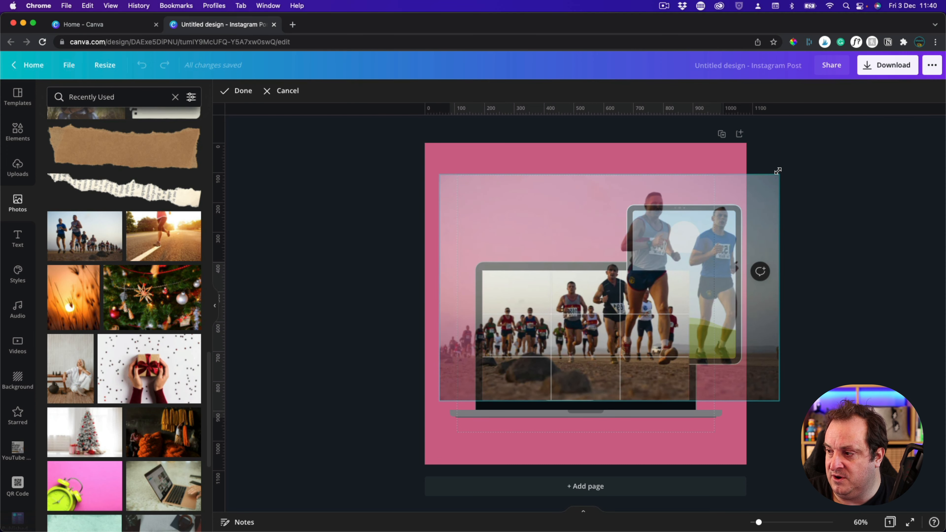
drag(780, 170, 795, 168)
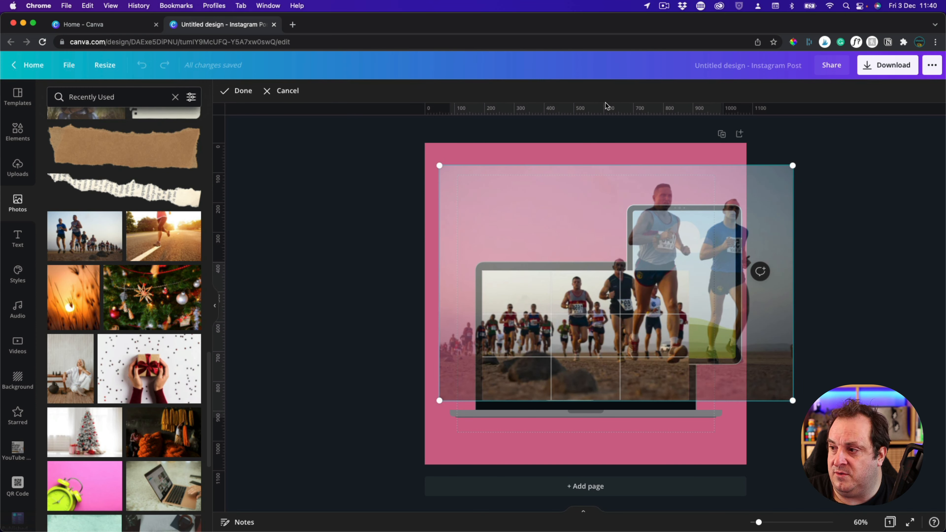
Place ruler guides along the enlarged photo's top, bottom and left edges, and finish the laptop frame's crop
drag(601, 109, 545, 401)
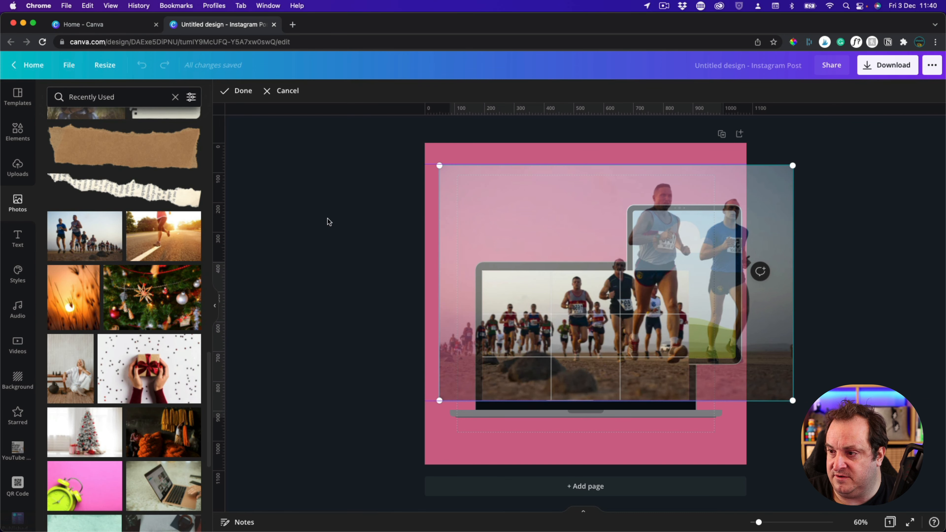
drag(218, 212, 438, 206)
drag(224, 191, 794, 192)
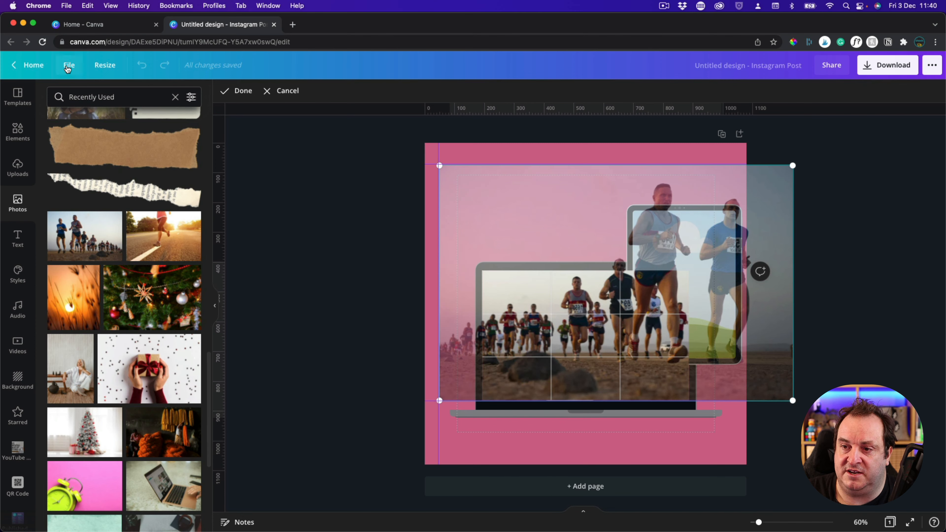
click(67, 65)
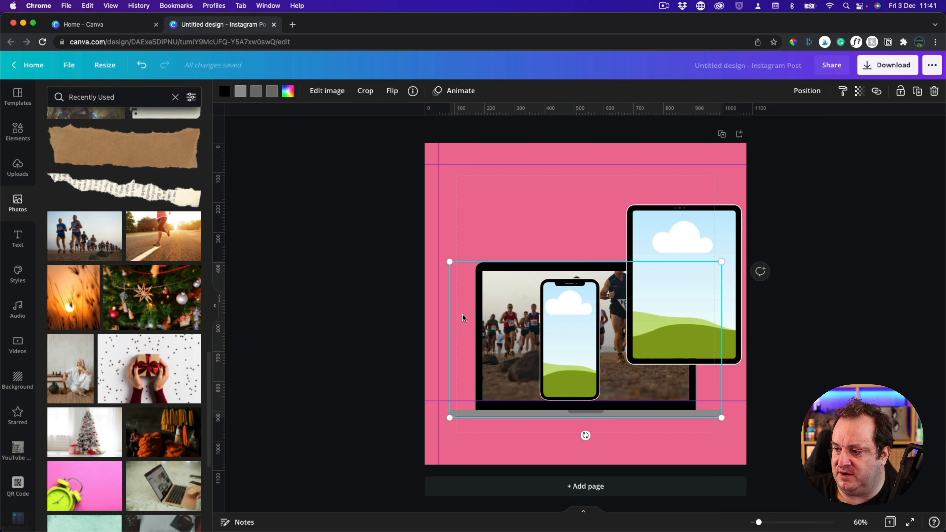
click(335, 310)
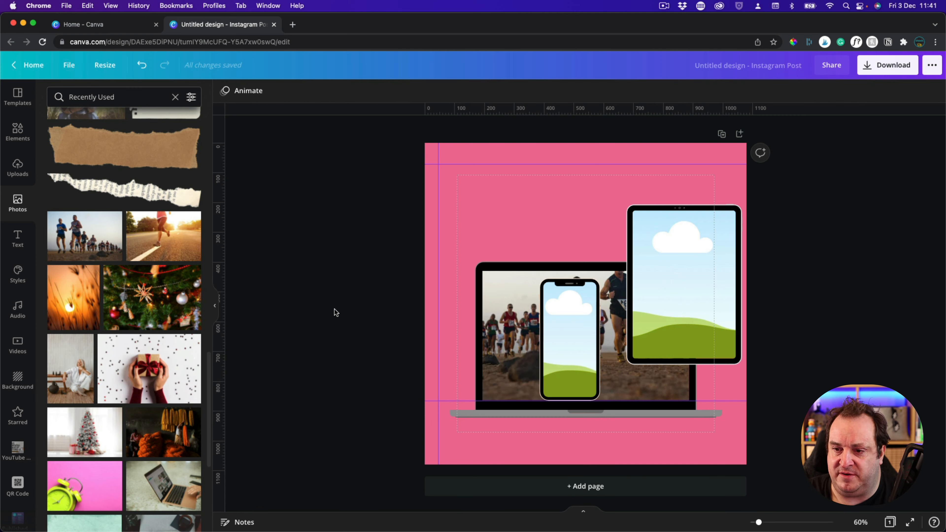
Fill the phone frame with a second, horizontally flipped copy of the runners photo
click(85, 235)
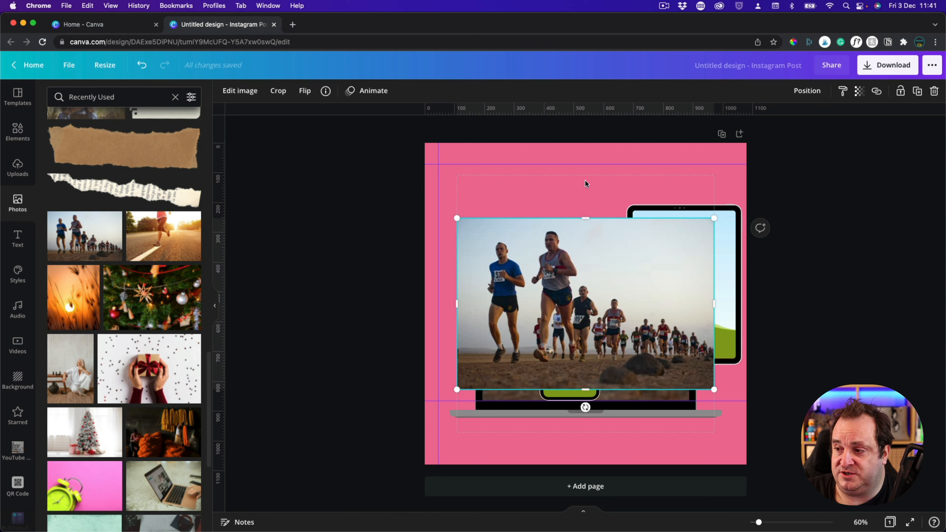
click(240, 91)
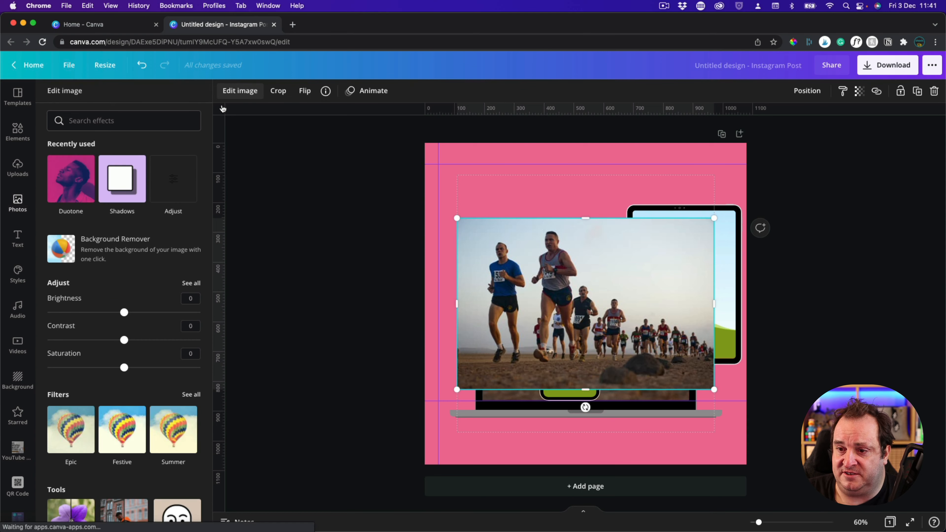
click(304, 92)
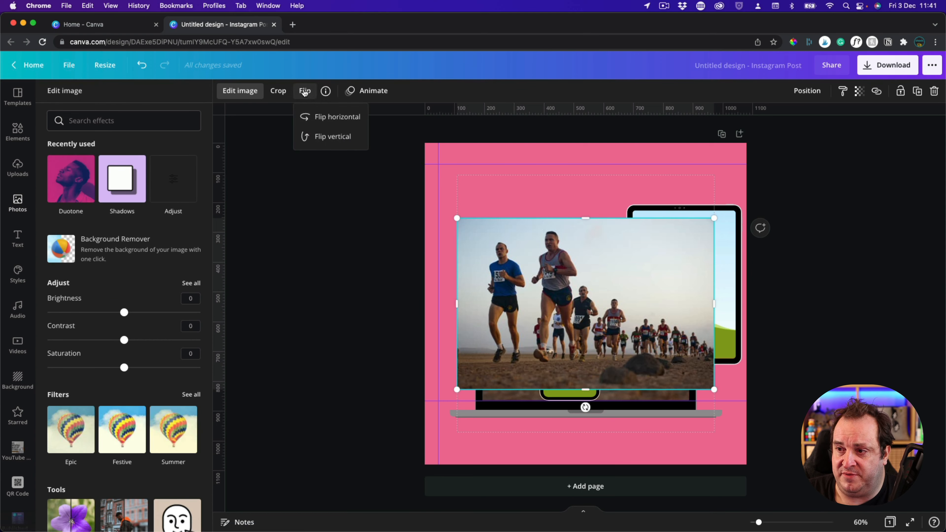
click(328, 117)
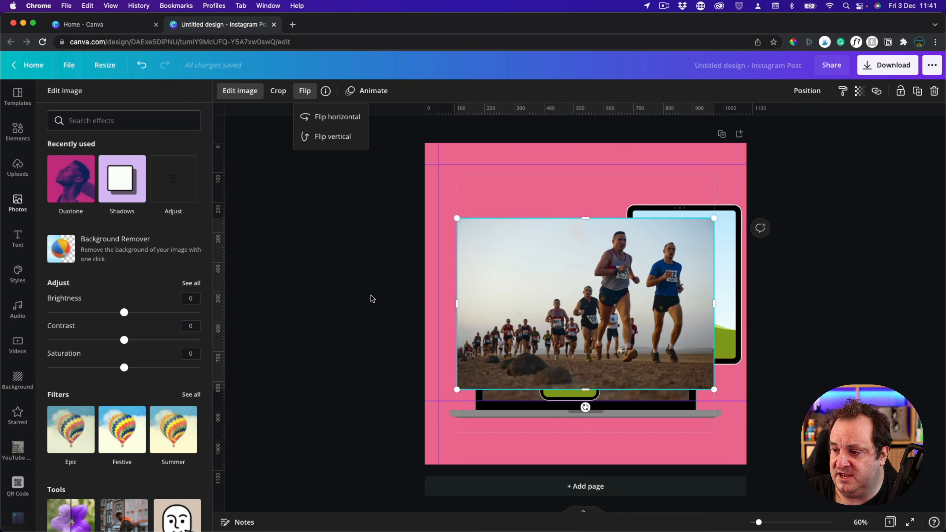
drag(580, 288, 584, 346)
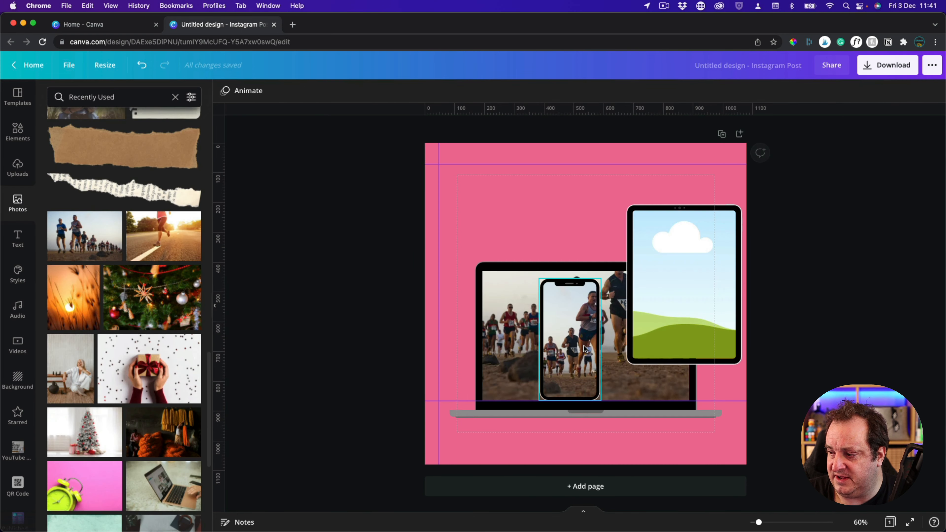
Enlarge the runners photo inside the phone frame and position it flush with the top, bottom and left ruler guides
double_click(571, 317)
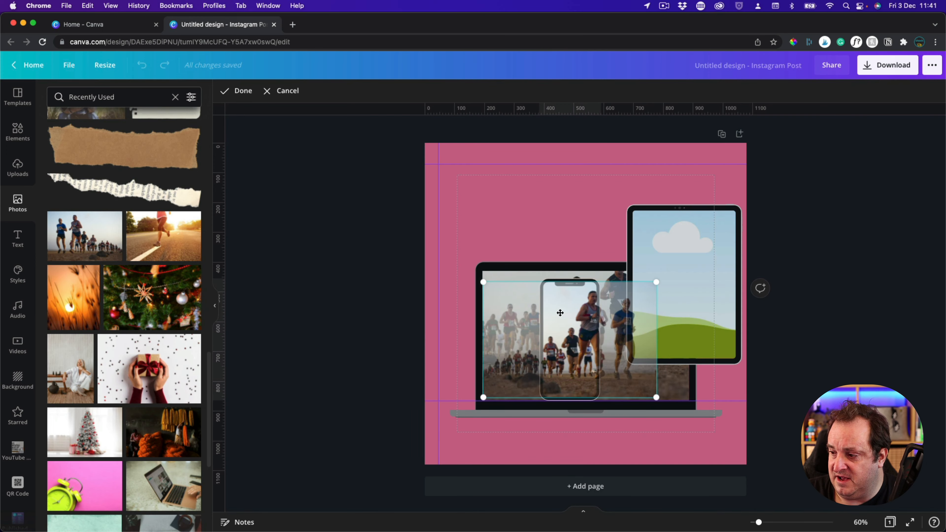
drag(537, 329, 535, 309)
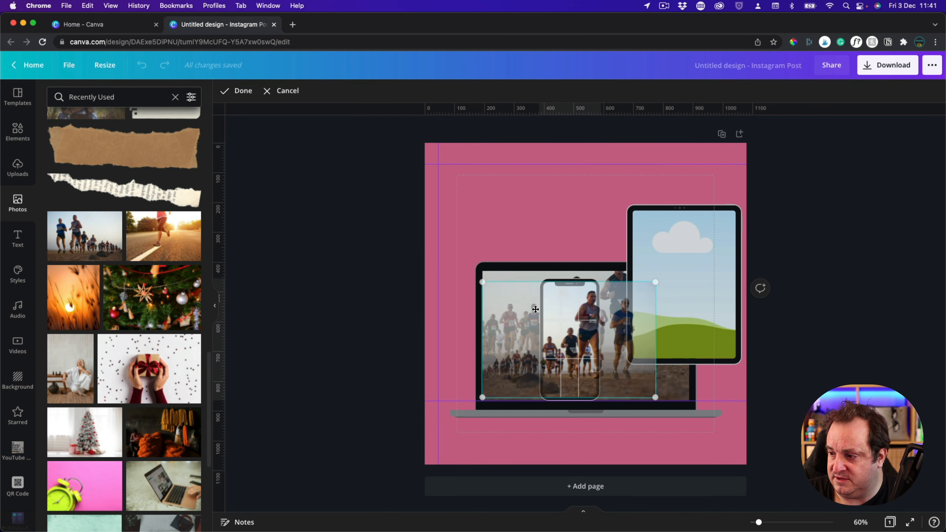
drag(655, 282, 805, 181)
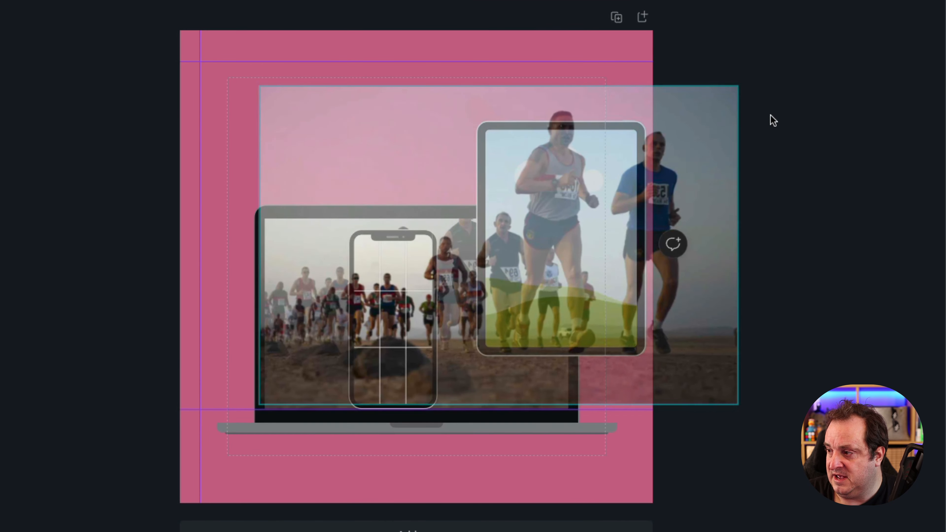
drag(773, 120, 804, 108)
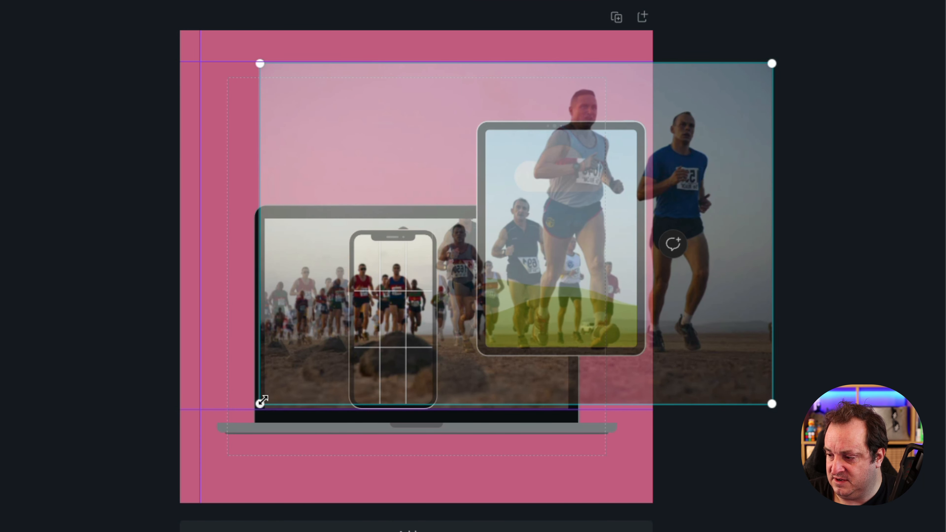
drag(262, 401, 257, 404)
drag(602, 226, 556, 226)
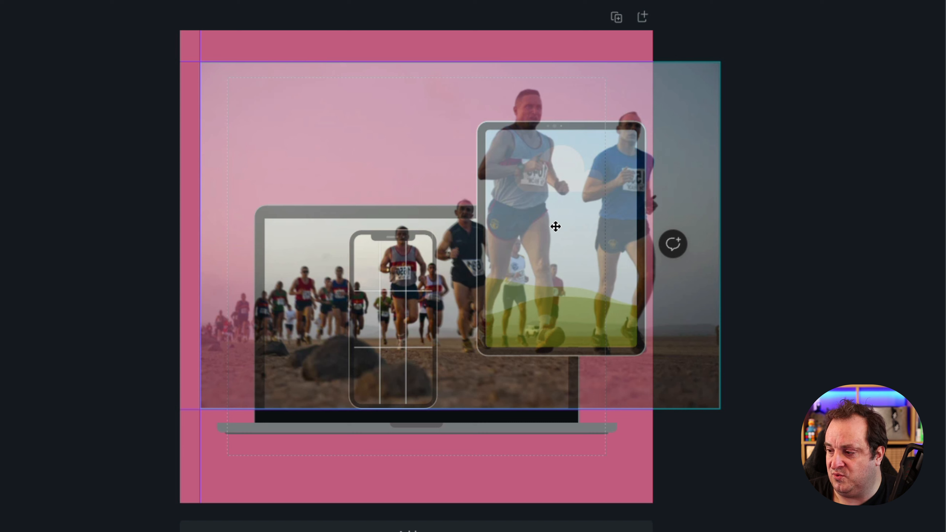
drag(555, 226, 555, 227)
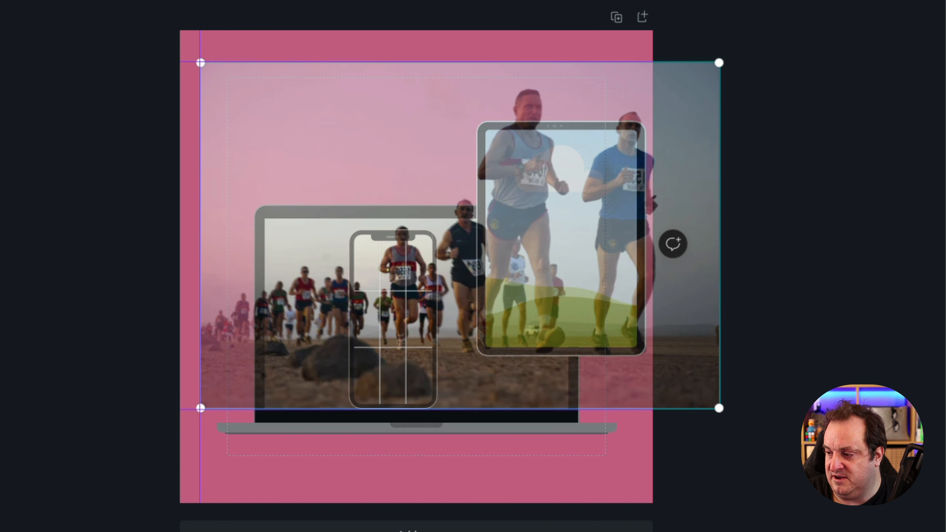
click(795, 422)
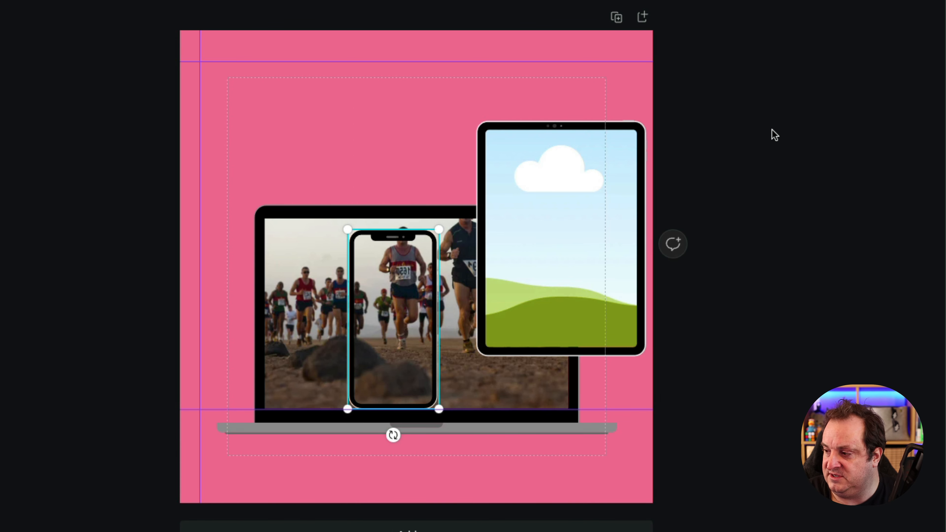
click(764, 123)
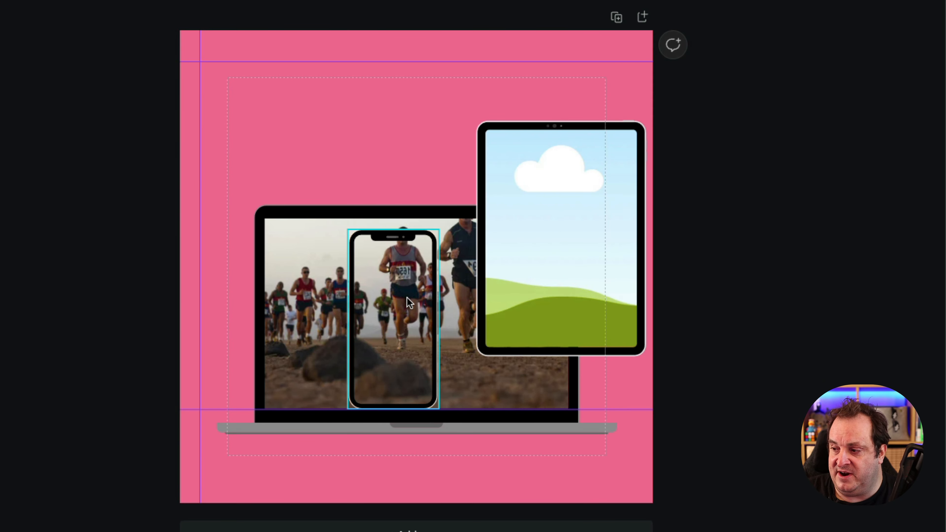
Move the phone frame up beside the tablet and shift its cropped photo back into line with the ruler guides
click(404, 297)
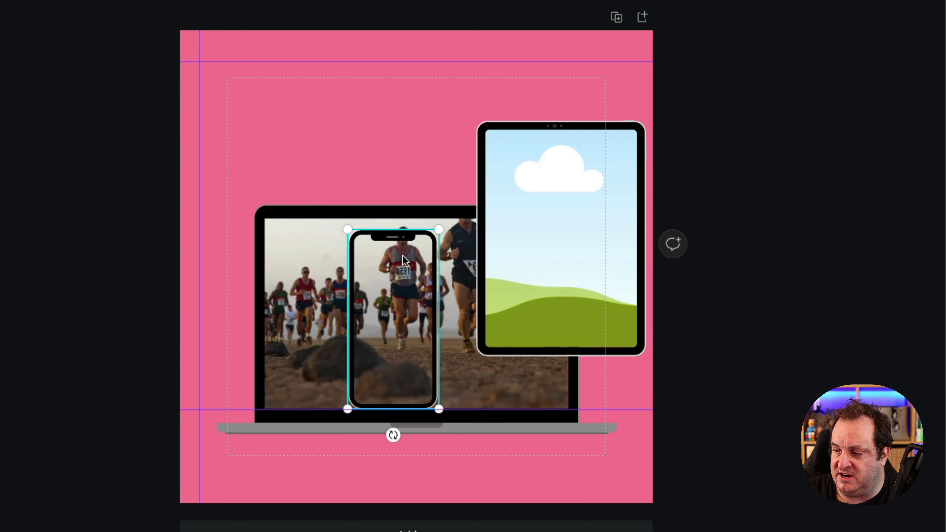
drag(405, 266, 436, 255)
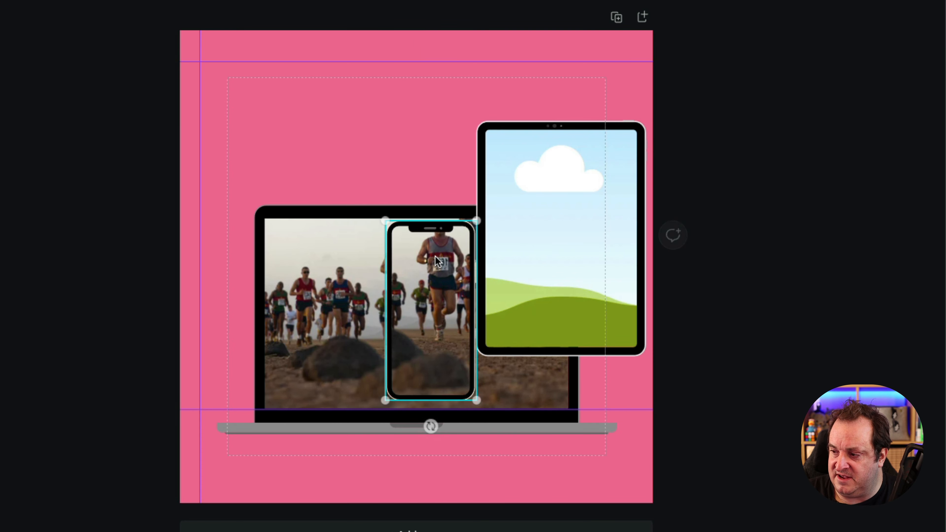
double_click(435, 256)
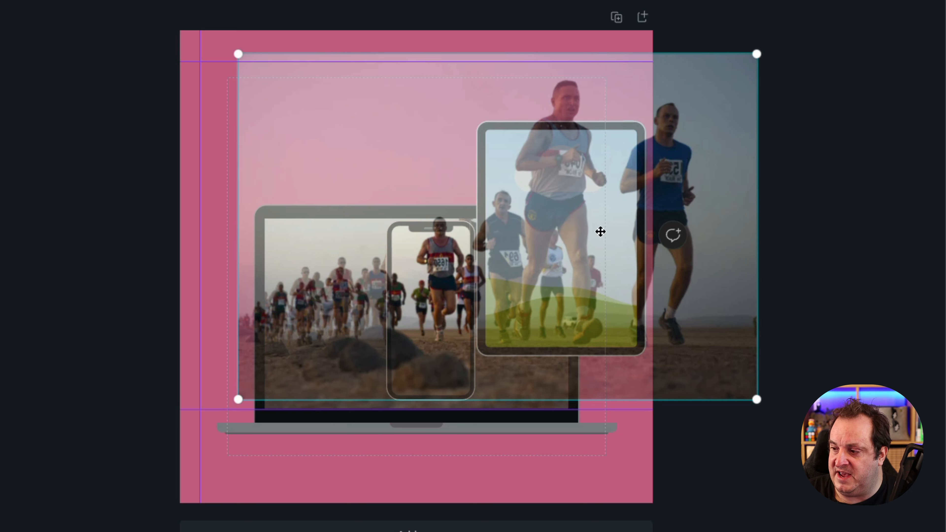
drag(599, 233, 566, 240)
click(772, 244)
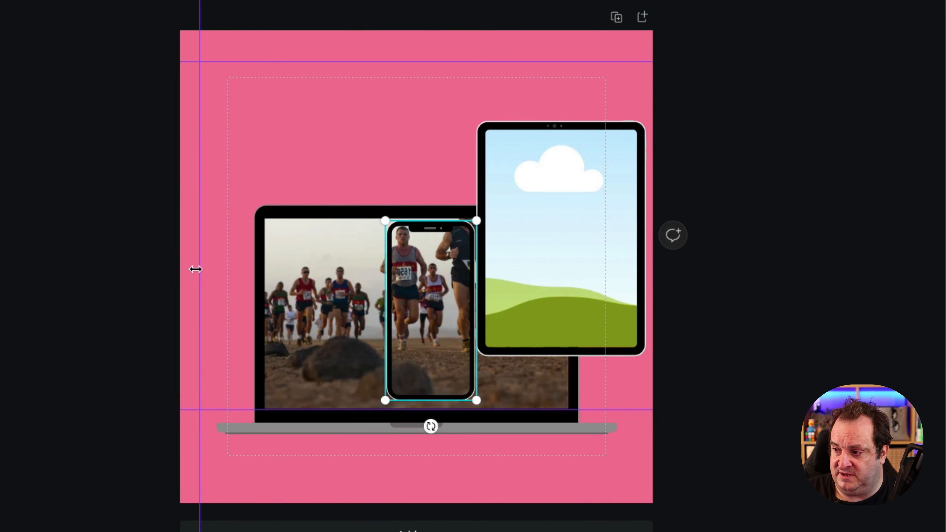
Fill the tablet frame with a third, horizontally flipped copy of the runners photo
click(68, 313)
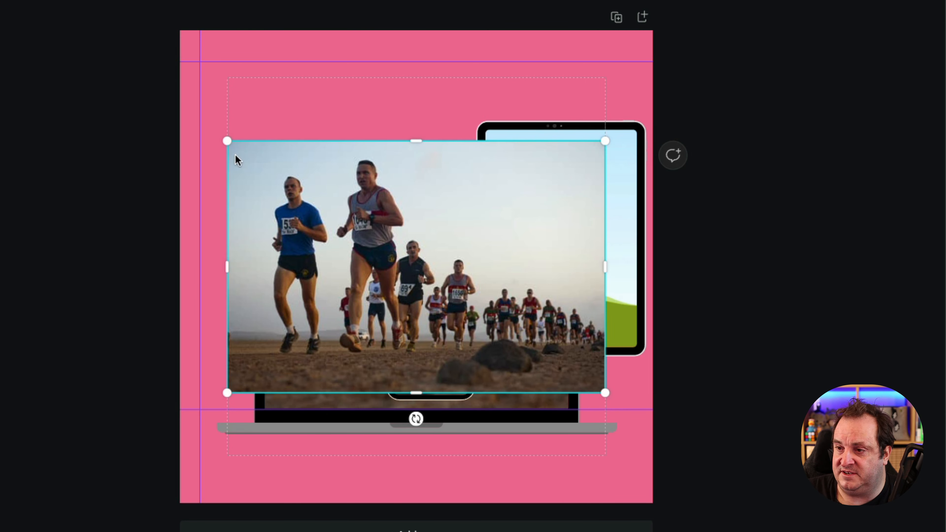
click(4, 0)
click(40, 1)
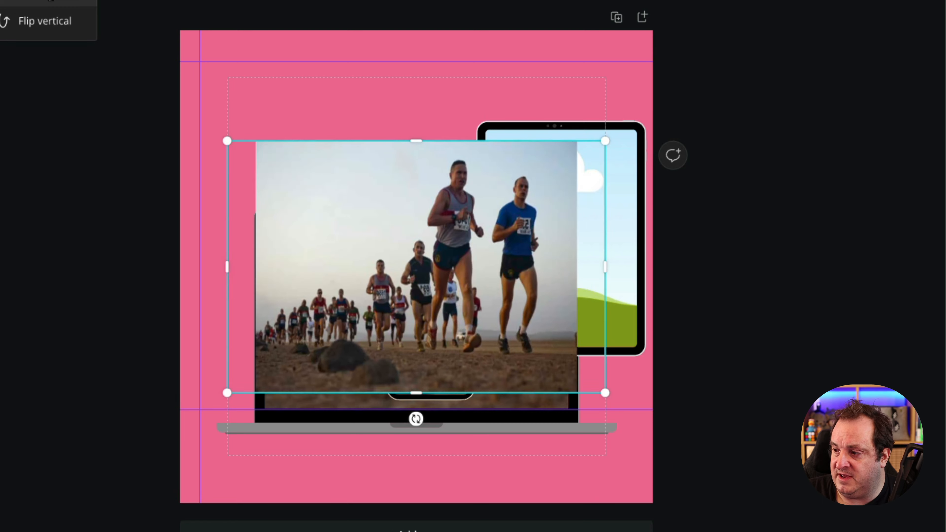
drag(433, 201, 566, 190)
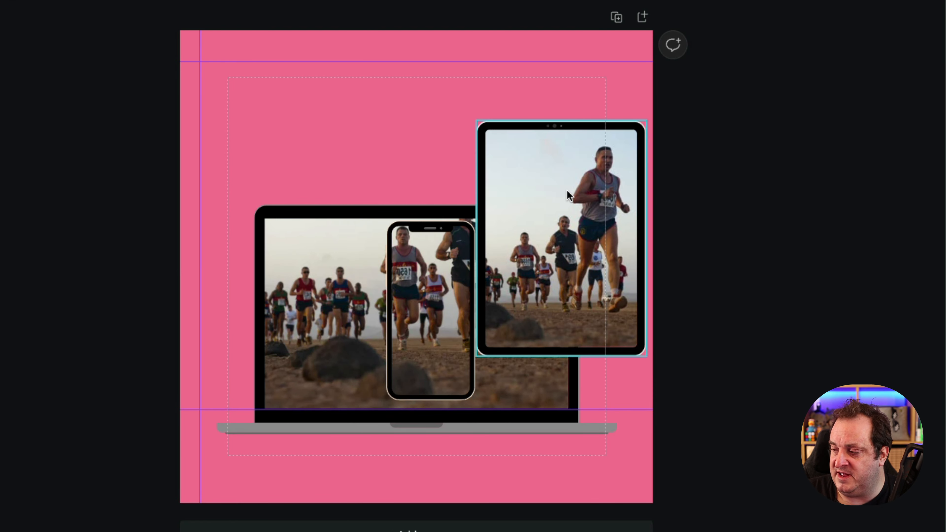
Enlarge the tablet frame's photo to match the top, bottom and left ruler guides, and finish its crop
click(588, 172)
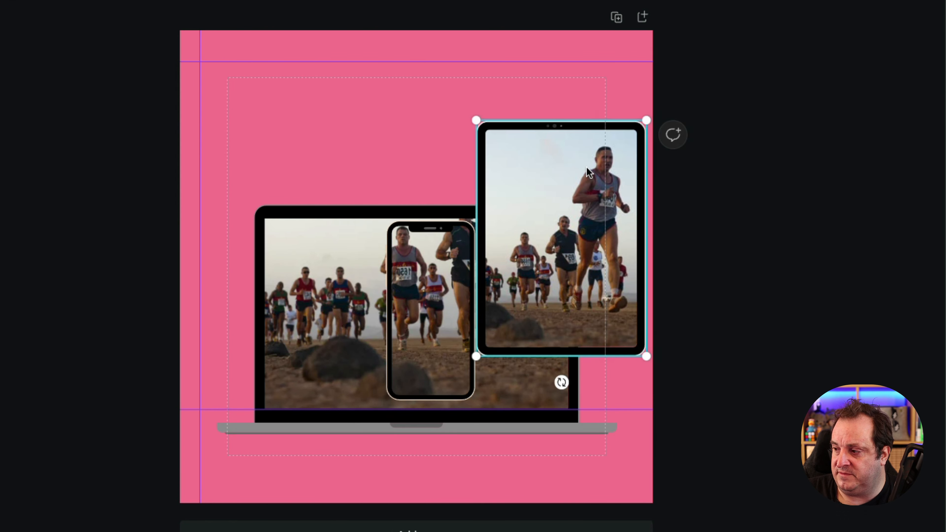
double_click(587, 172)
drag(364, 348, 209, 453)
drag(323, 282, 291, 226)
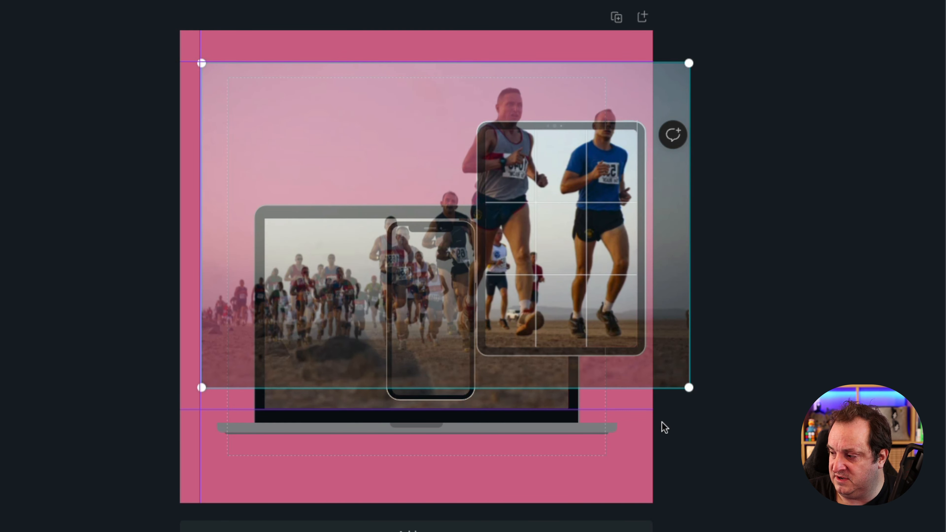
drag(688, 387, 724, 406)
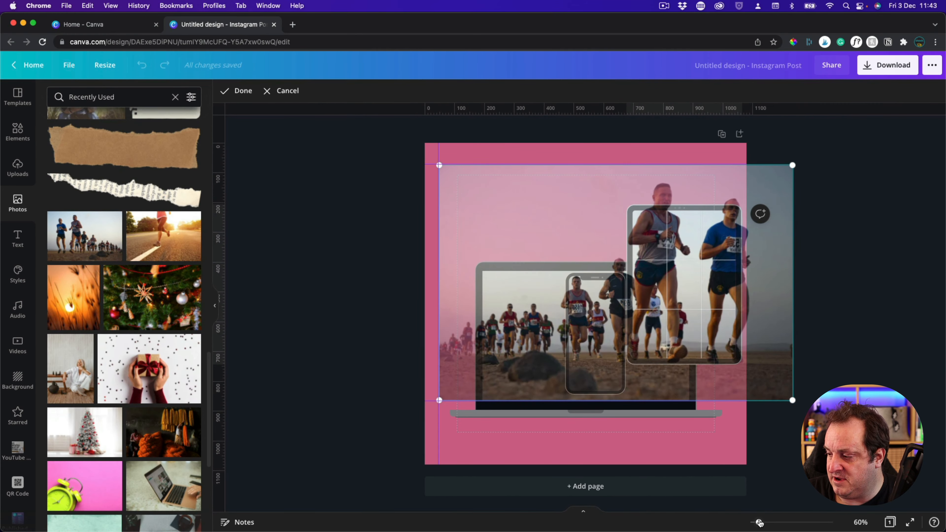
mouse_move(758, 522)
mouse_down()
mouse_move(769, 522)
mouse_move(761, 522)
mouse_up()
key(Return)
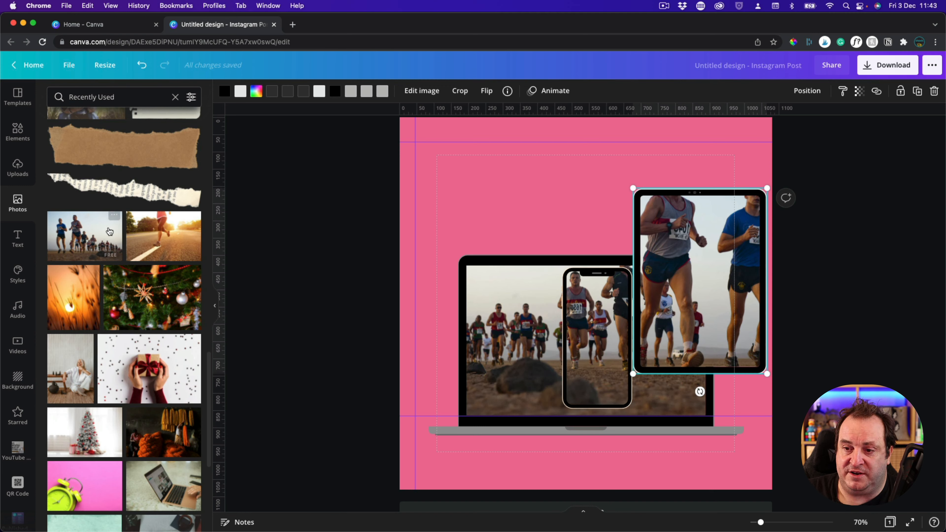
Add another horizontally flipped copy of the runners photo and remove its background with Background Remover
click(84, 235)
drag(585, 214, 576, 183)
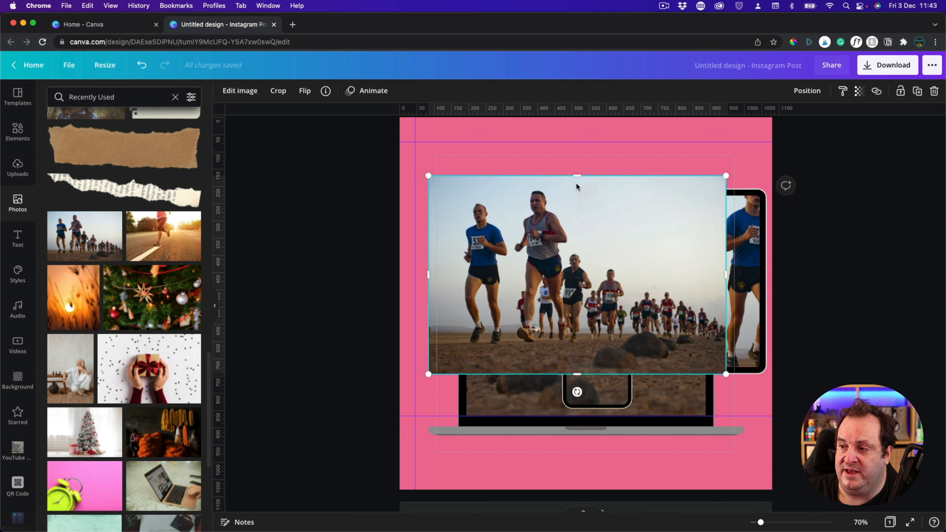
click(307, 92)
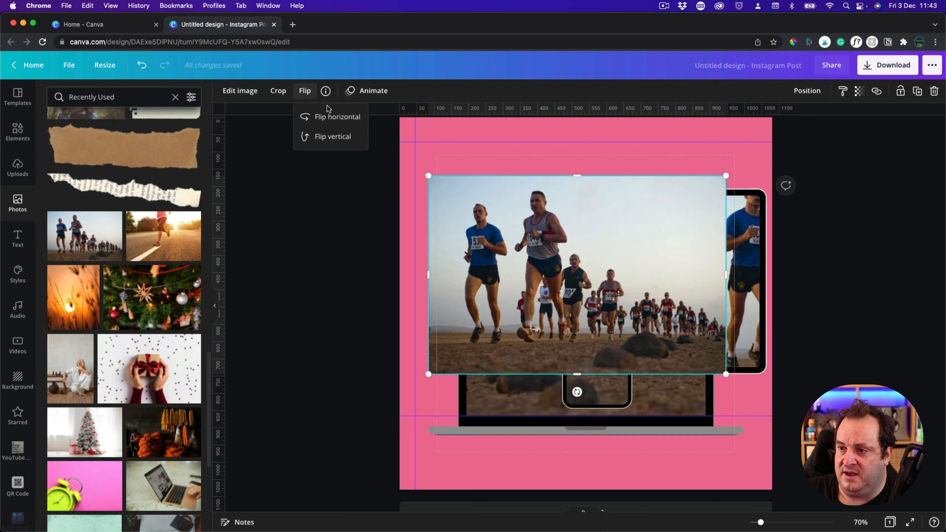
click(329, 117)
click(313, 217)
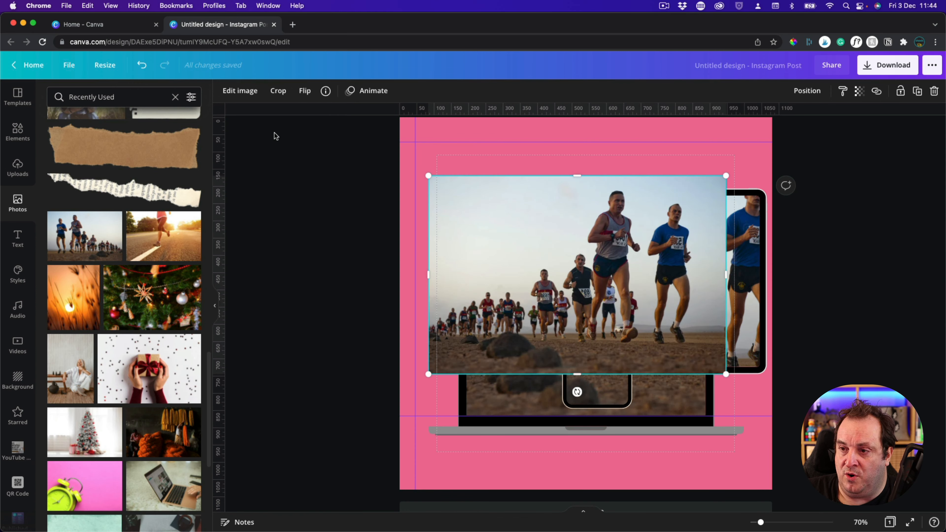
click(235, 91)
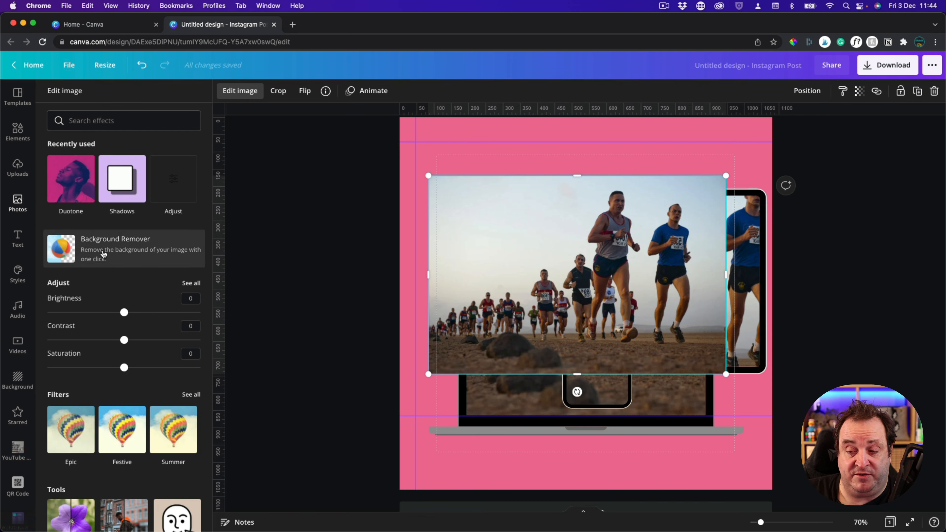
click(104, 253)
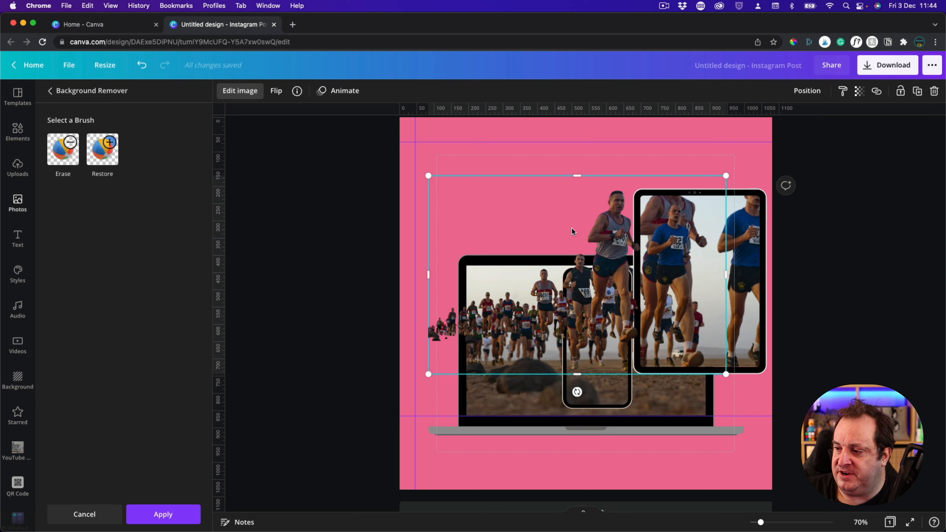
Scale the cut-out runners to the ruler guides so they overlay the matching runners in the device frames
drag(583, 232, 606, 217)
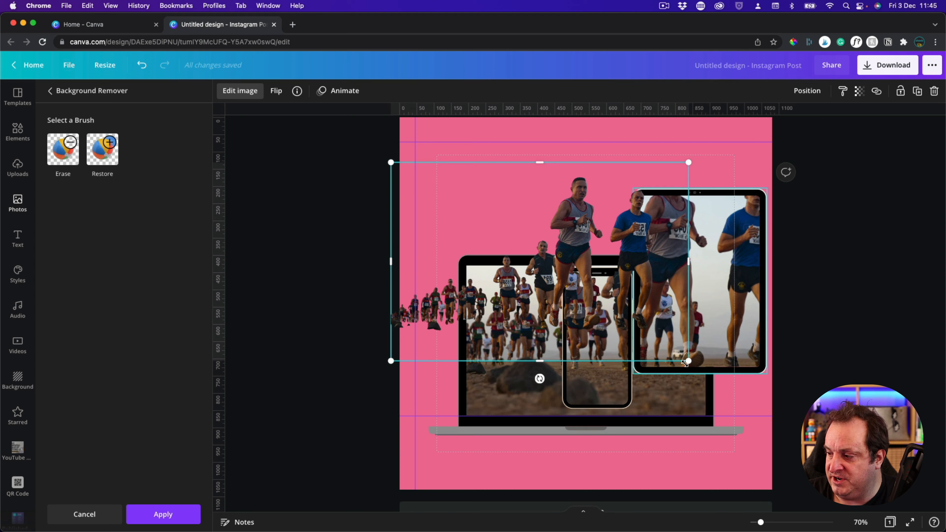
drag(689, 361, 801, 414)
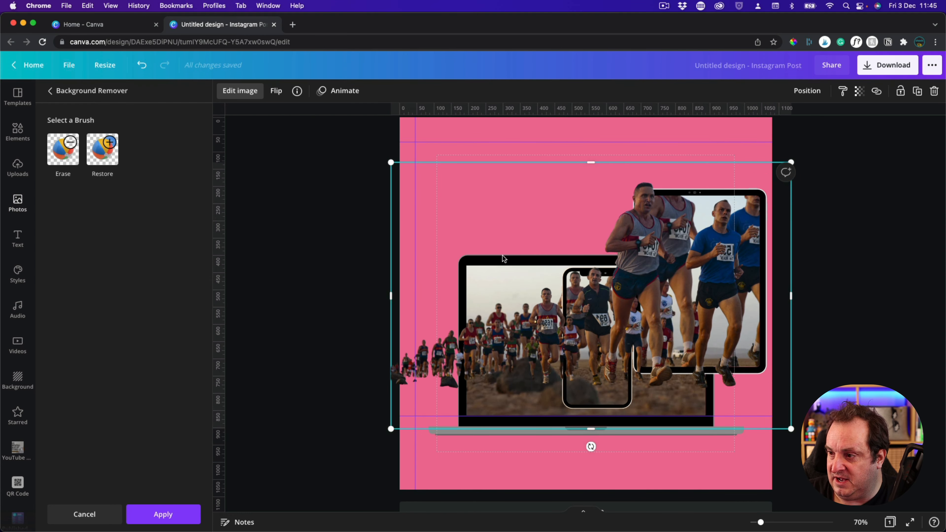
drag(492, 214, 518, 195)
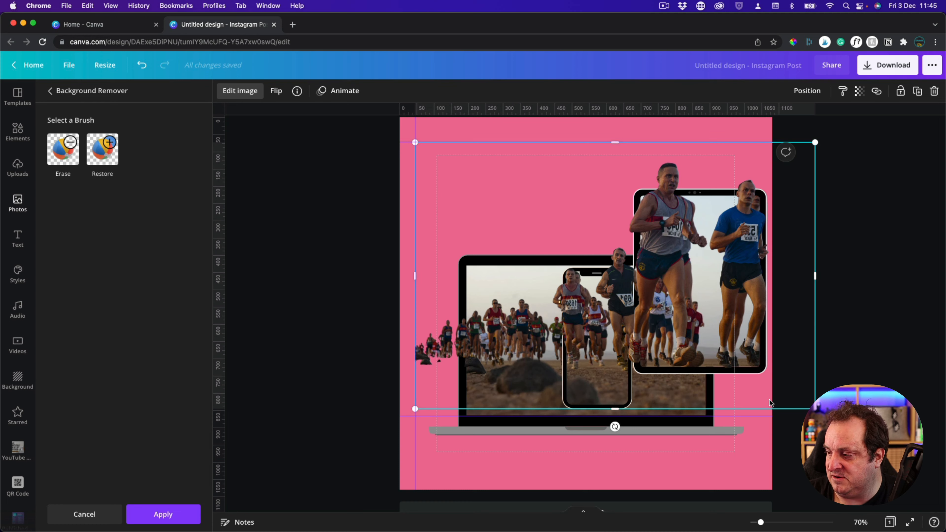
drag(815, 409, 825, 415)
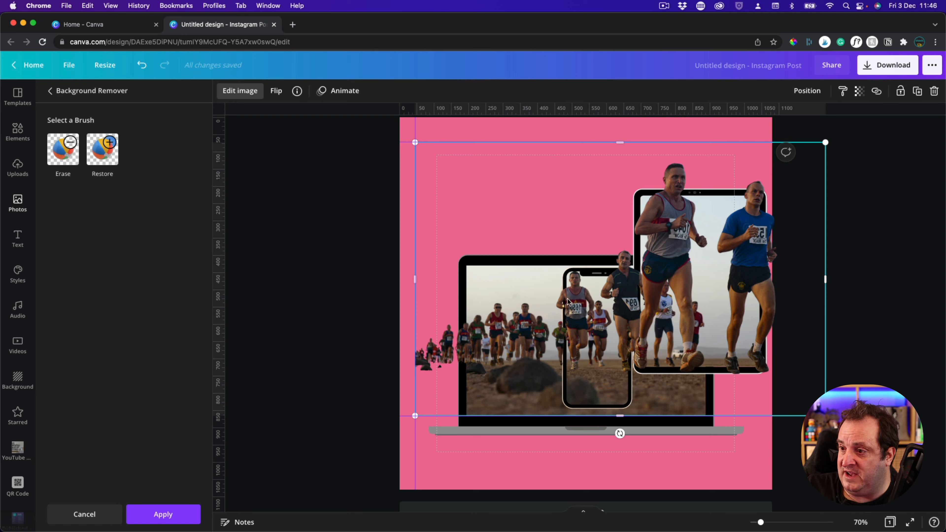
drag(433, 142, 490, 107)
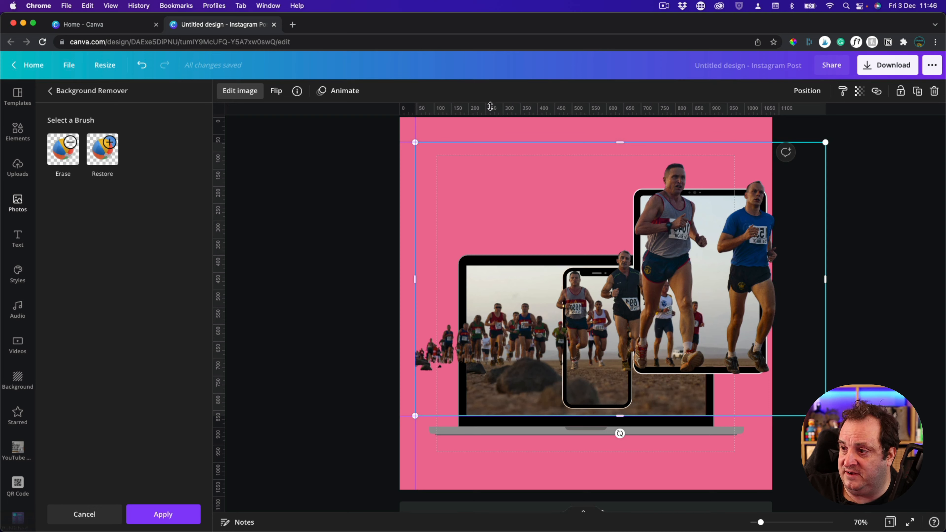
click(346, 301)
click(347, 303)
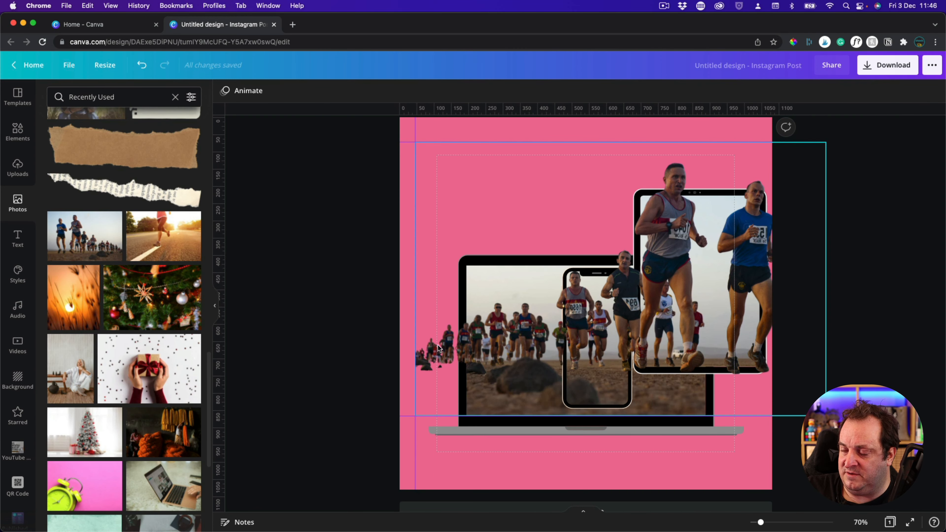
Crop the cut-out runners photo from its left side to the tablet's left edge, about 559 px wide
click(554, 172)
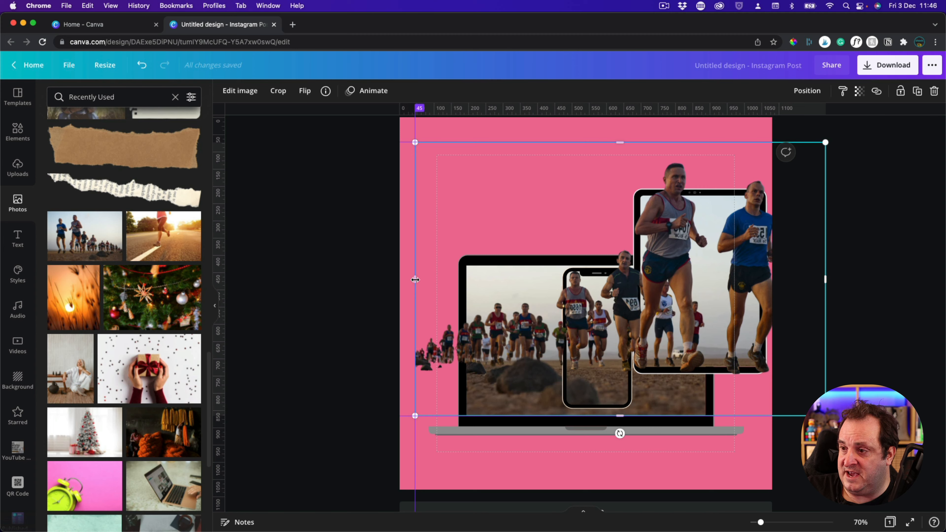
mouse_move(415, 280)
mouse_down()
mouse_move(521, 278)
mouse_move(416, 272)
mouse_up()
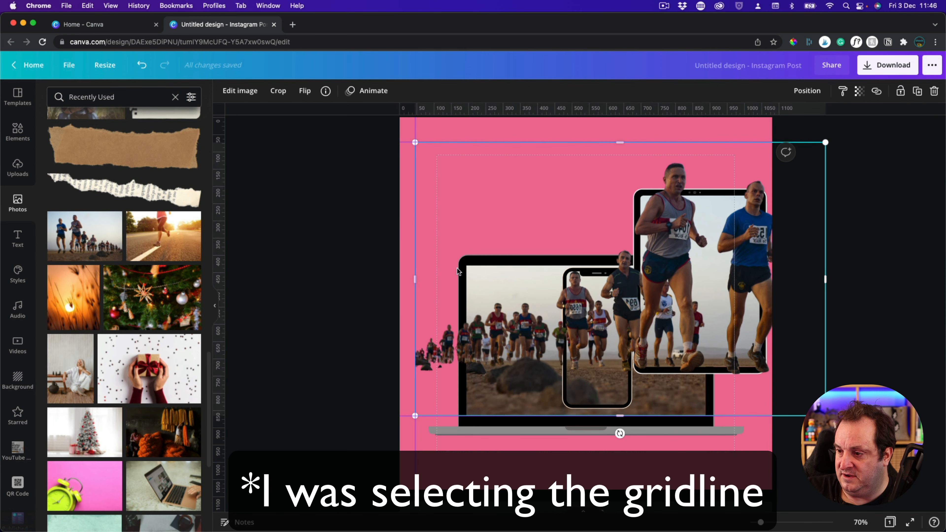
drag(418, 279, 553, 283)
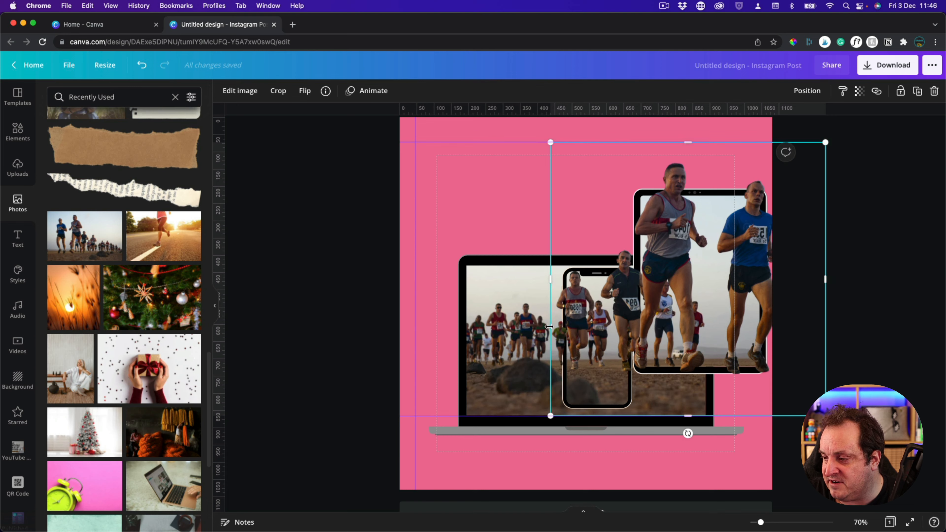
click(881, 221)
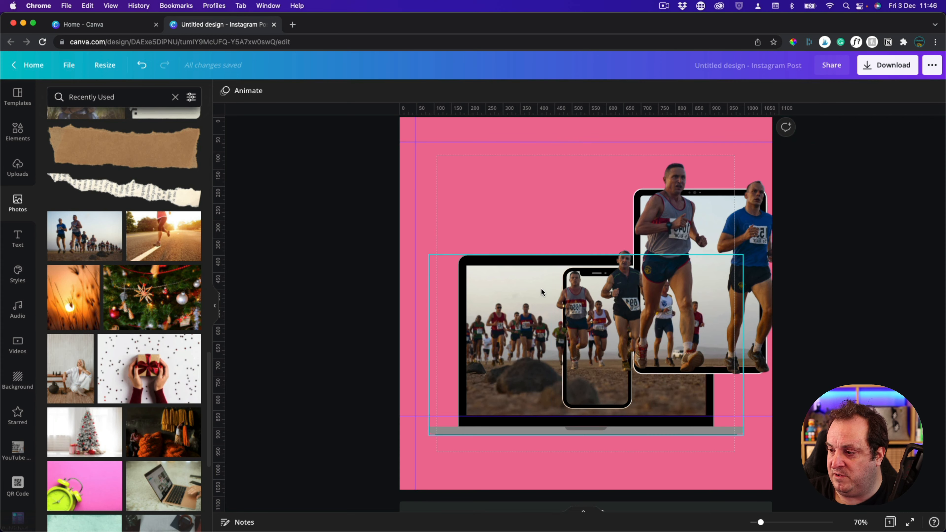
click(577, 285)
drag(556, 276, 631, 282)
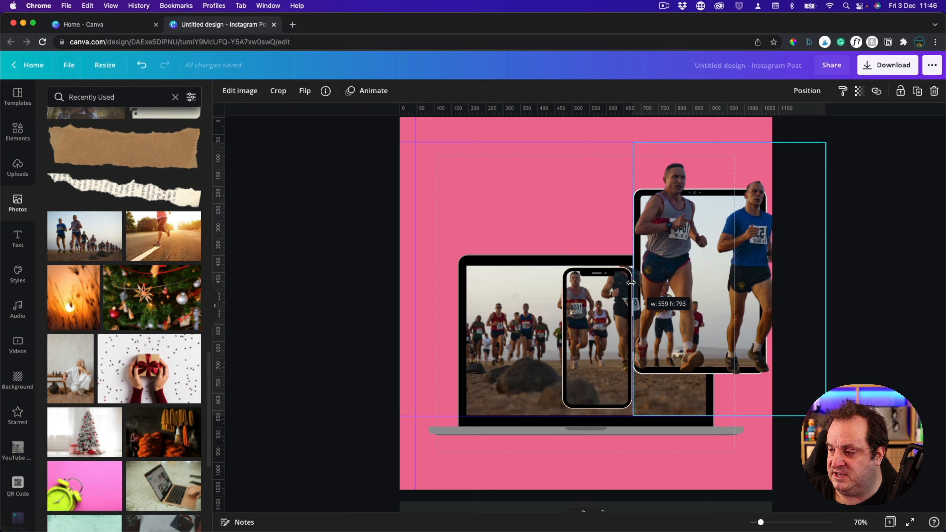
Extend the cut-out photo's left crop edge towards the phone to include the dark-shirted runner between phone and tablet
drag(630, 283, 632, 282)
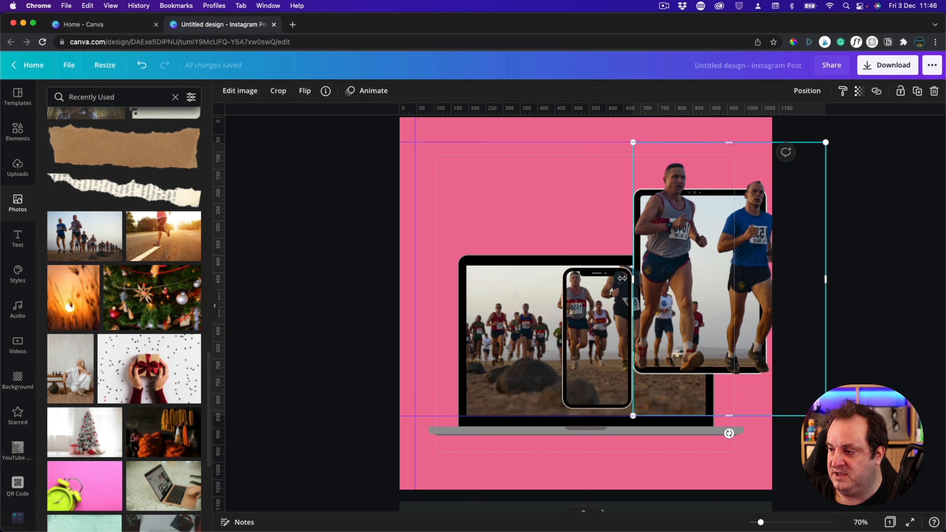
drag(635, 279, 609, 280)
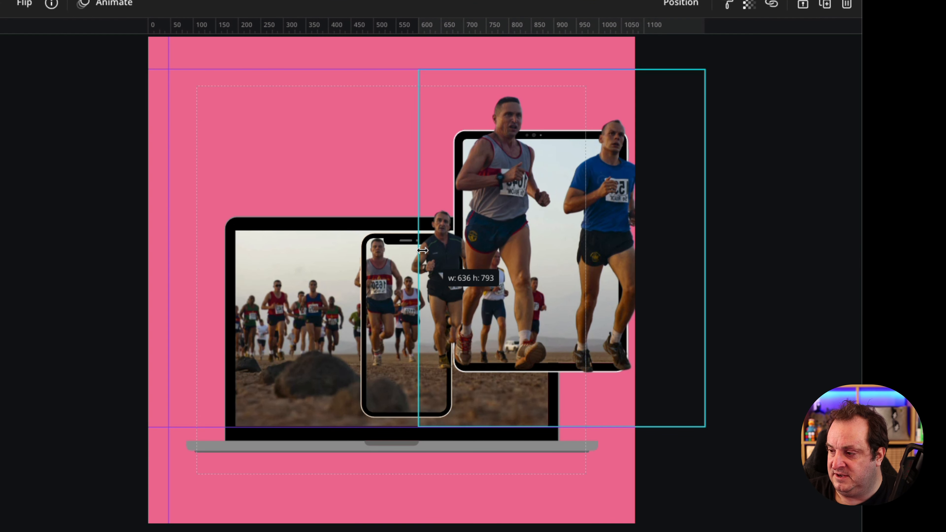
drag(422, 251, 422, 251)
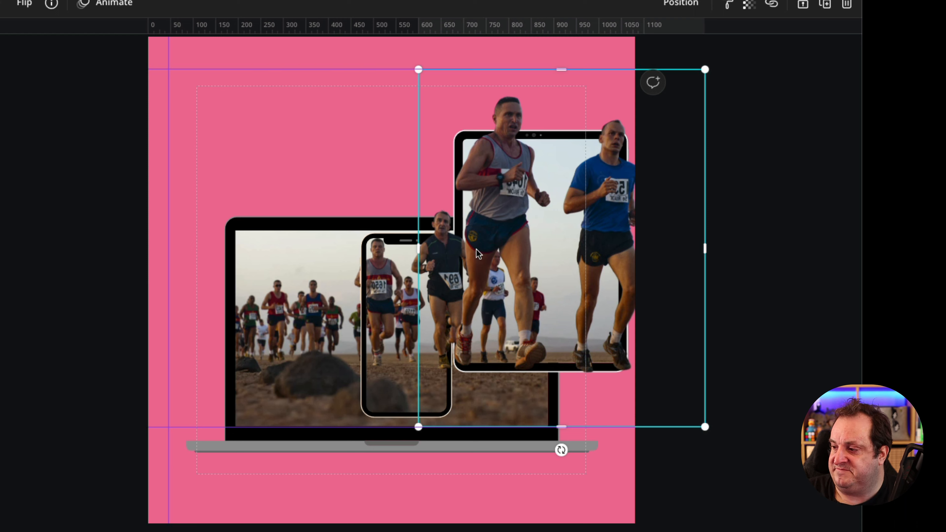
click(757, 237)
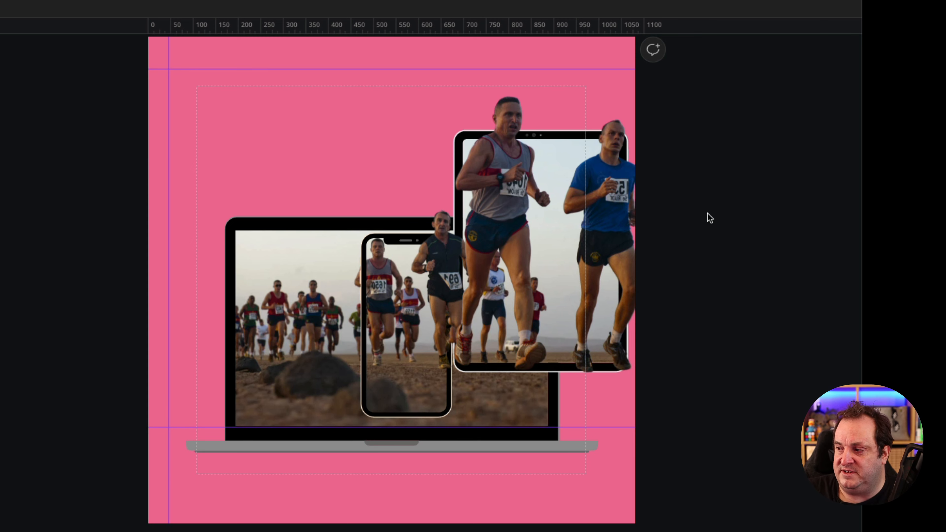
Group the device frames with the cut-out runners, then scale the group down and reposition it lower on the pink page
drag(700, 98, 149, 368)
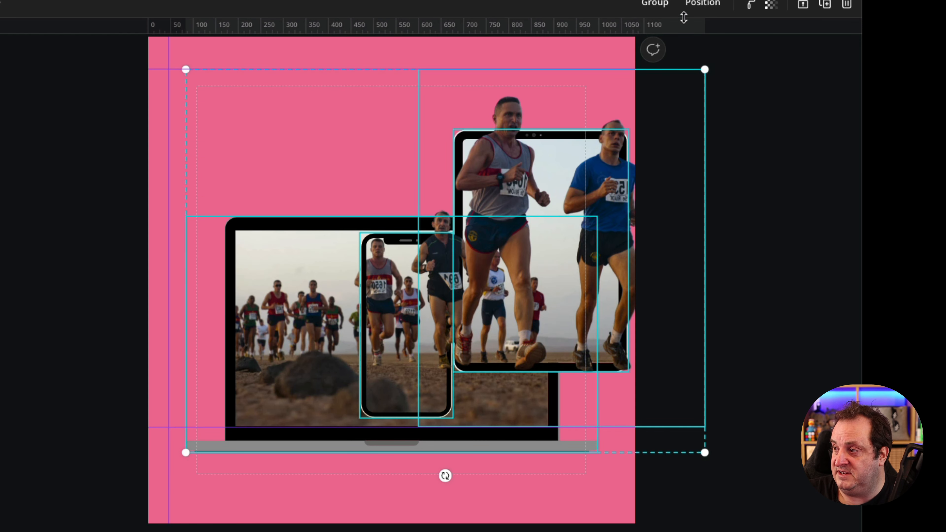
click(656, 5)
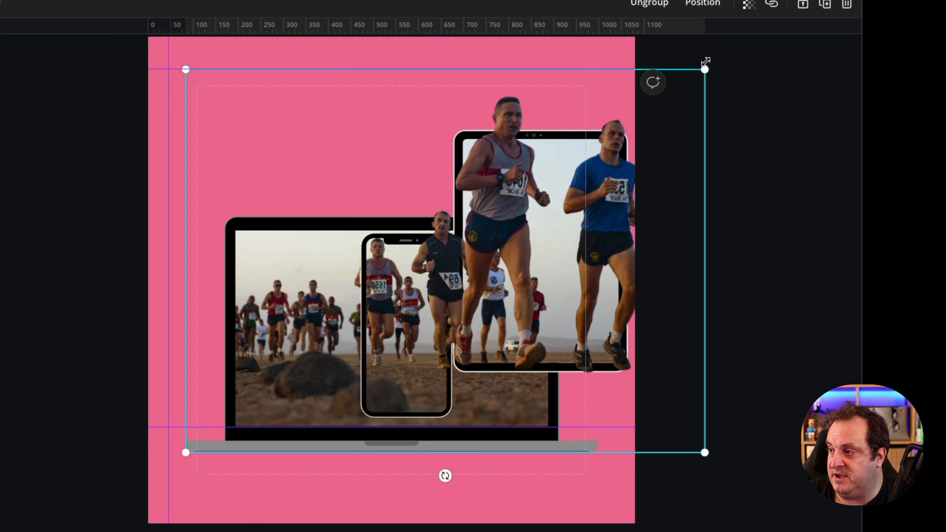
drag(697, 67, 618, 86)
drag(488, 225, 480, 249)
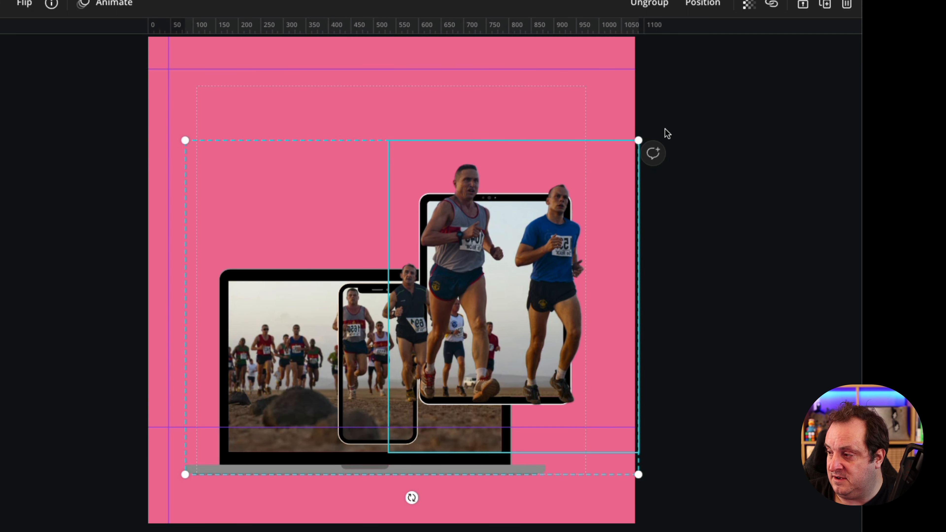
drag(637, 140, 661, 124)
click(768, 127)
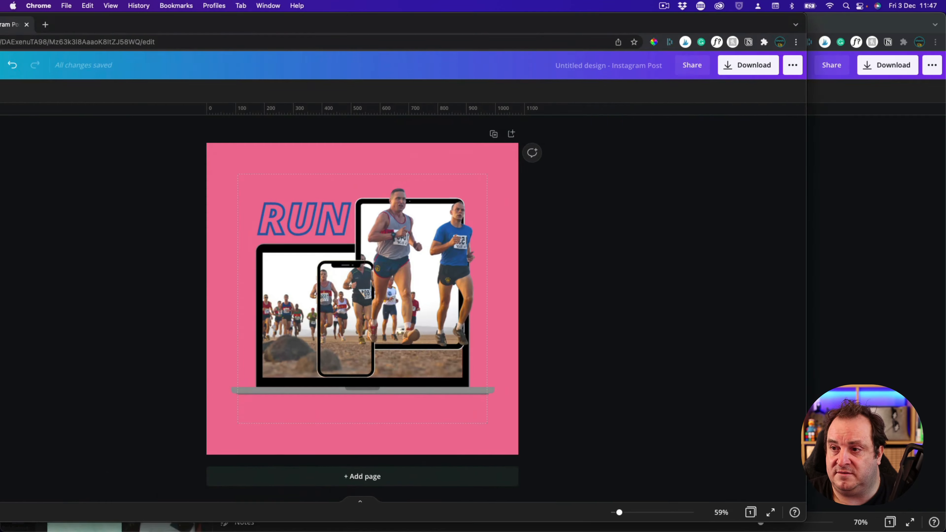
Compare the mockup with the finished RUN example design in the other browser window
drag(0, 24, 349, 41)
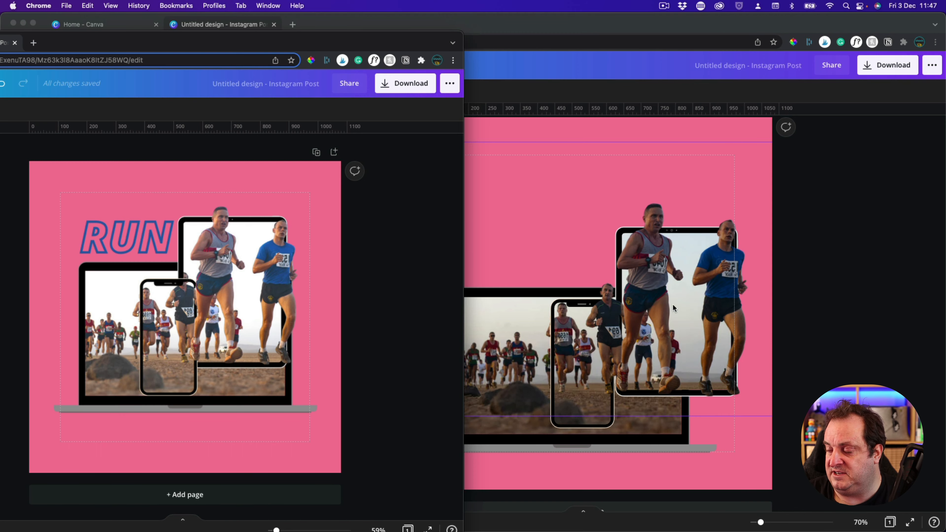
drag(387, 44, 690, 45)
drag(281, 47, 1, 71)
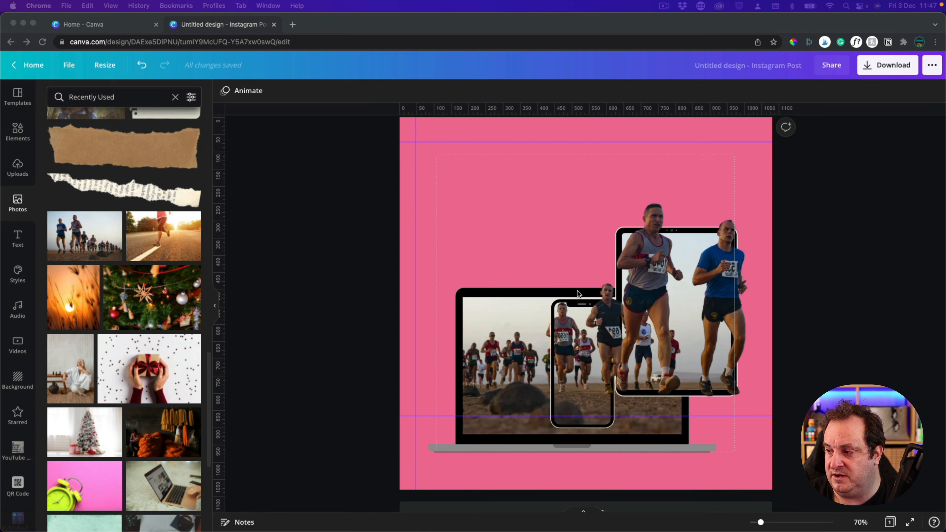
Set the cut-out runners photo's brightness to 40, contrast to 20 and saturation to 10
click(714, 266)
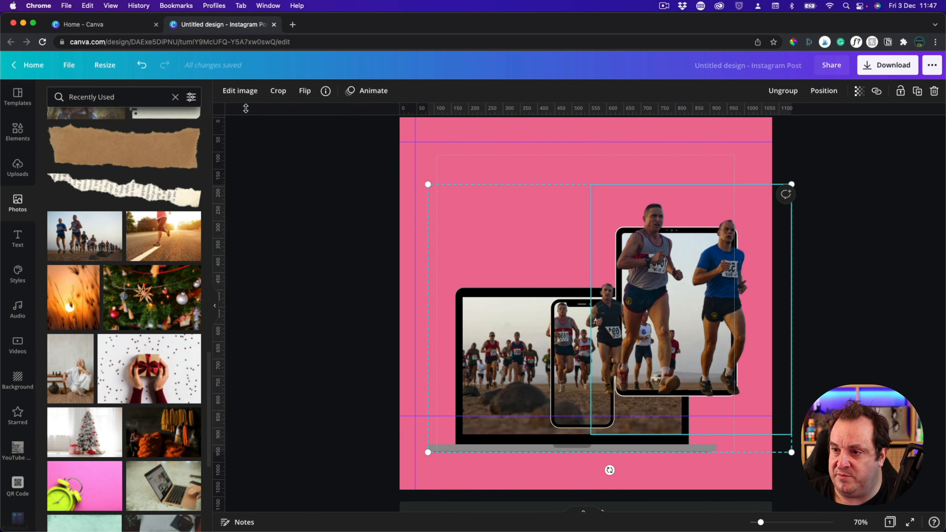
click(237, 93)
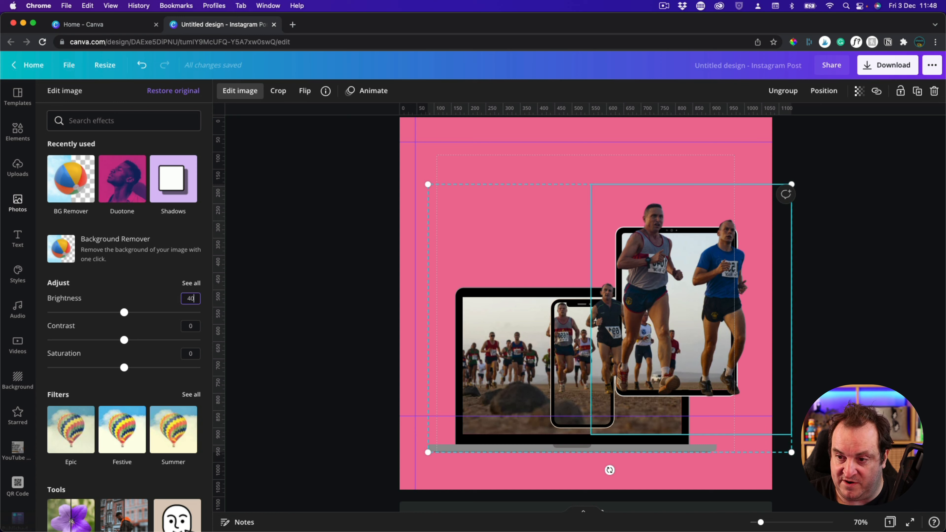
key(Tab)
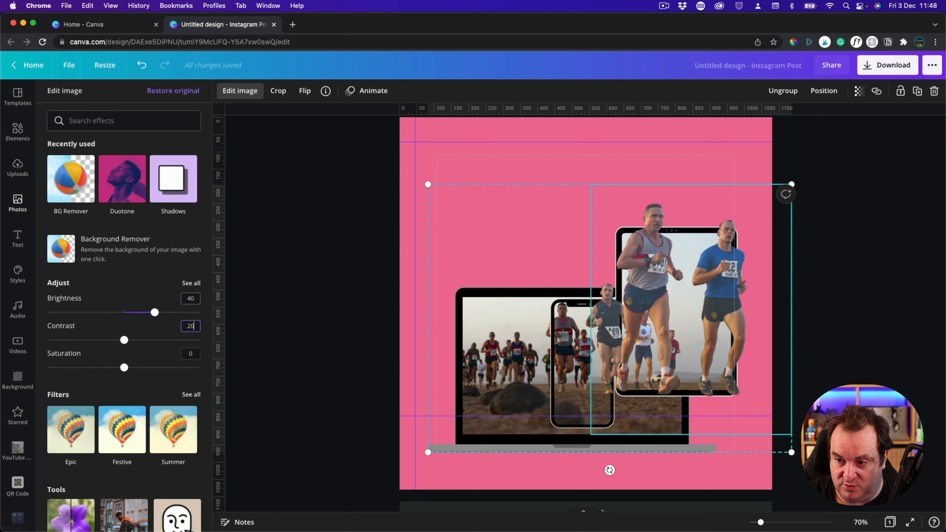
text(20)
key(Tab)
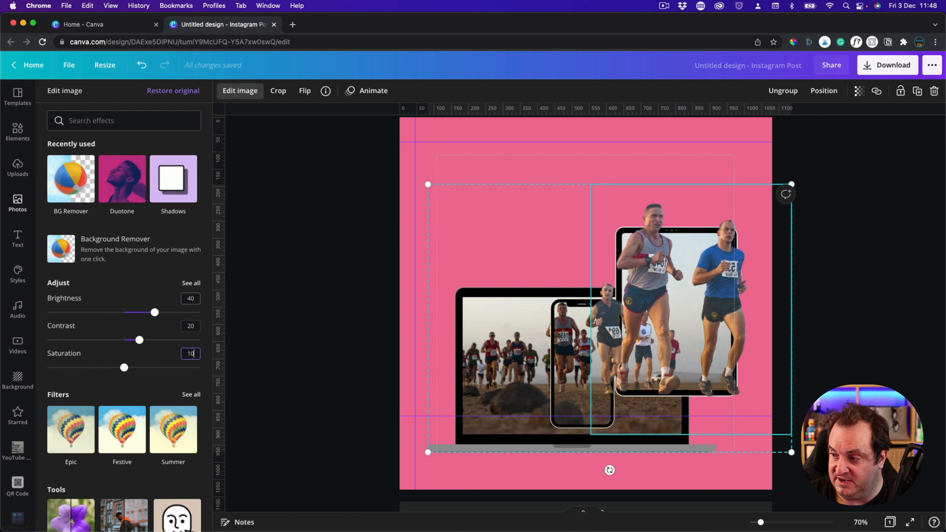
key(Tab)
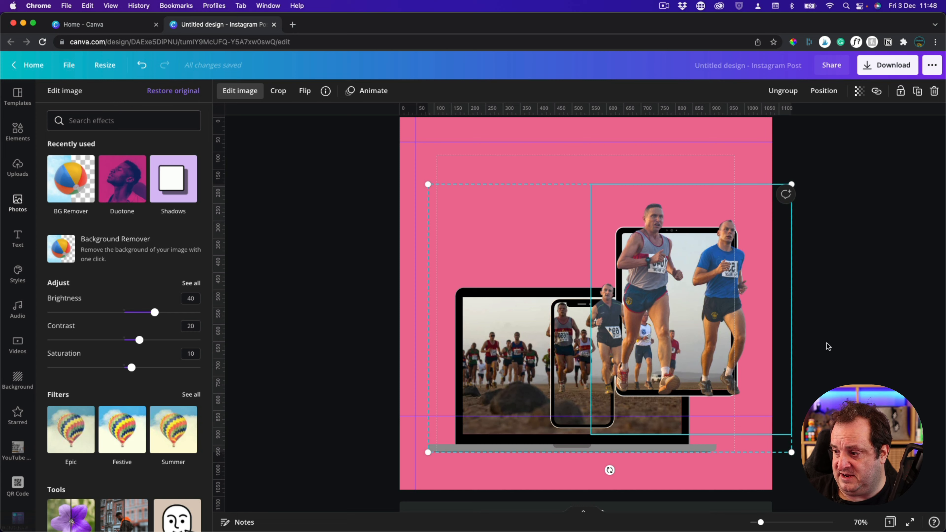
click(911, 355)
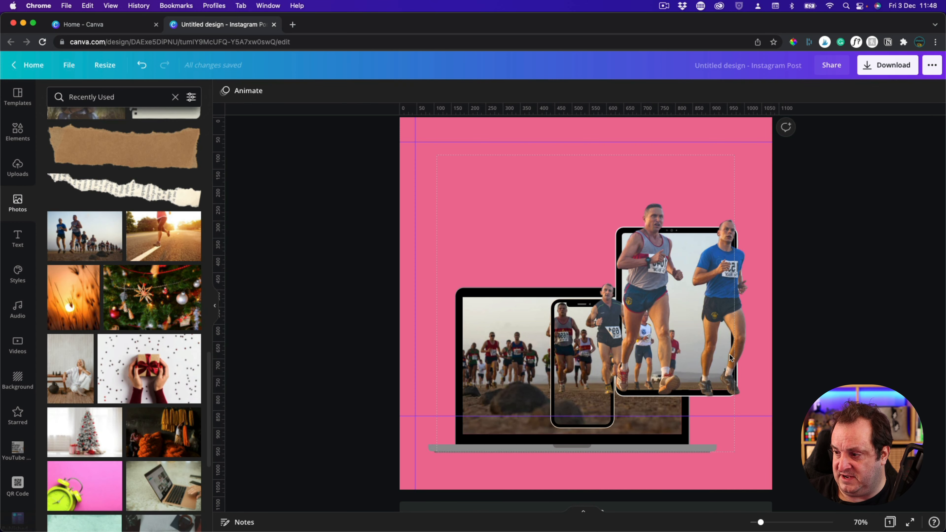
Set the phone frame photo's brightness to 40, contrast to 20 and saturation to 10
click(561, 351)
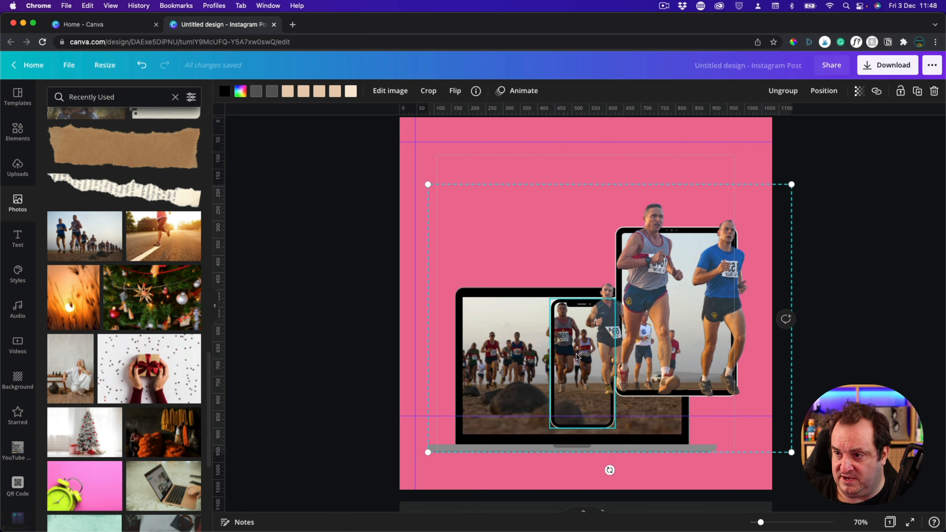
click(390, 90)
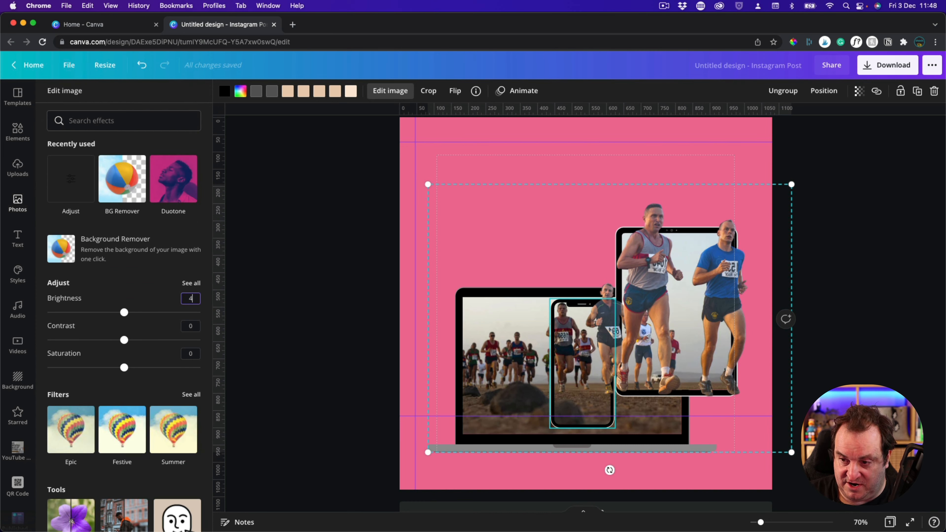
key(Tab)
text(20)
key(Tab)
text(10)
key(Tab)
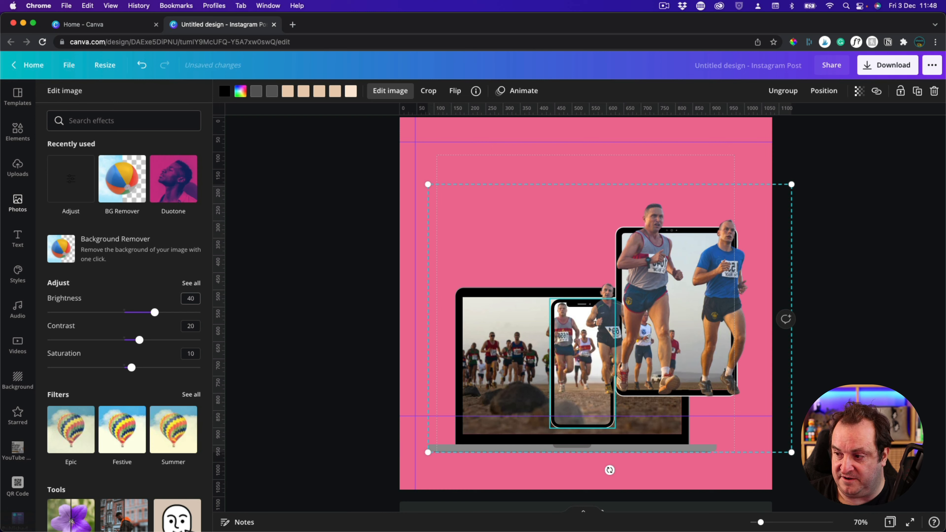
click(344, 305)
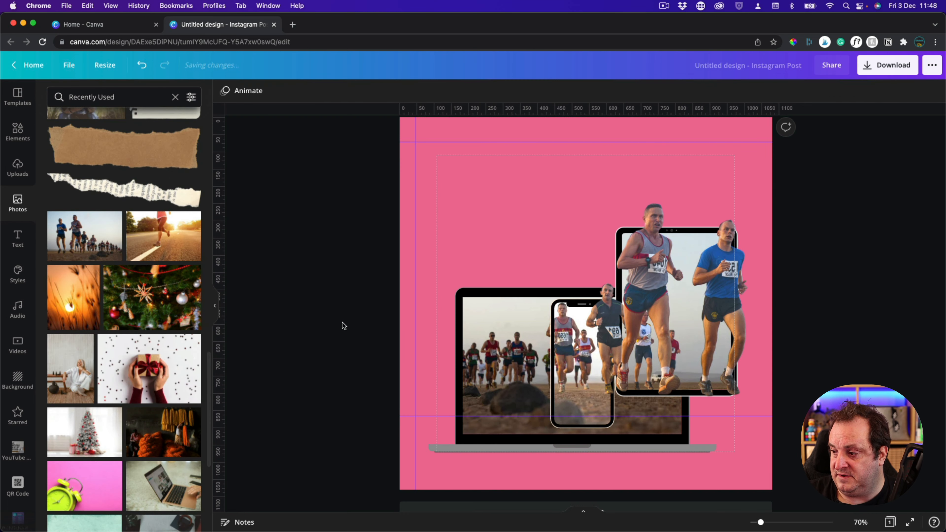
Set the laptop frame photo's brightness to 40, contrast to 20 and saturation to 10
click(497, 362)
click(323, 90)
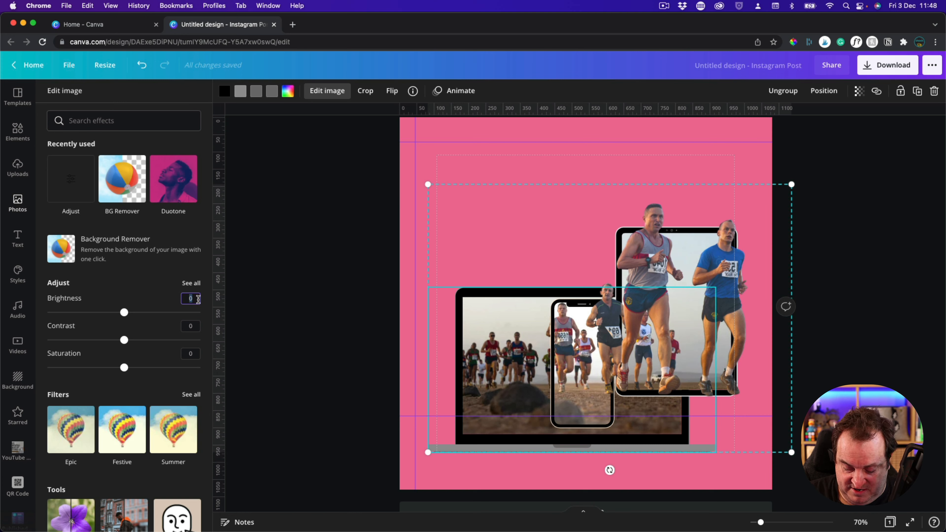
key(Tab)
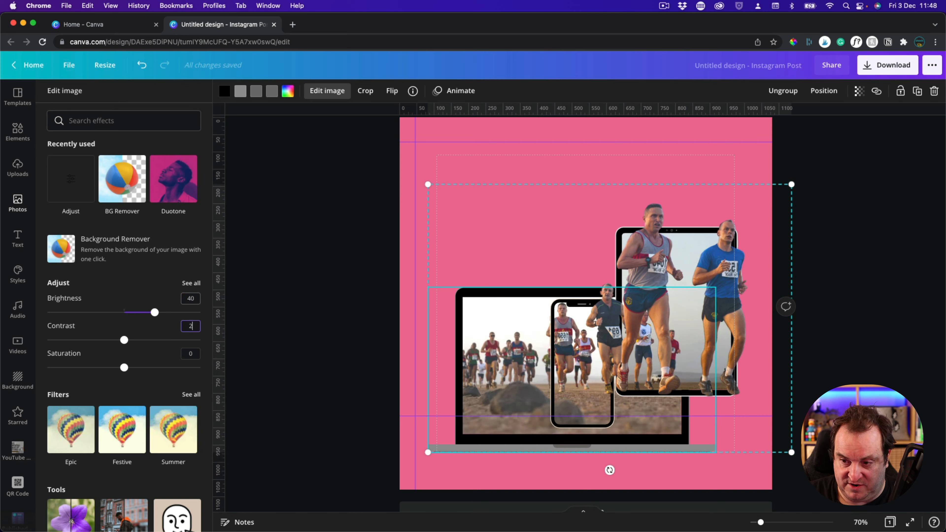
key(Tab)
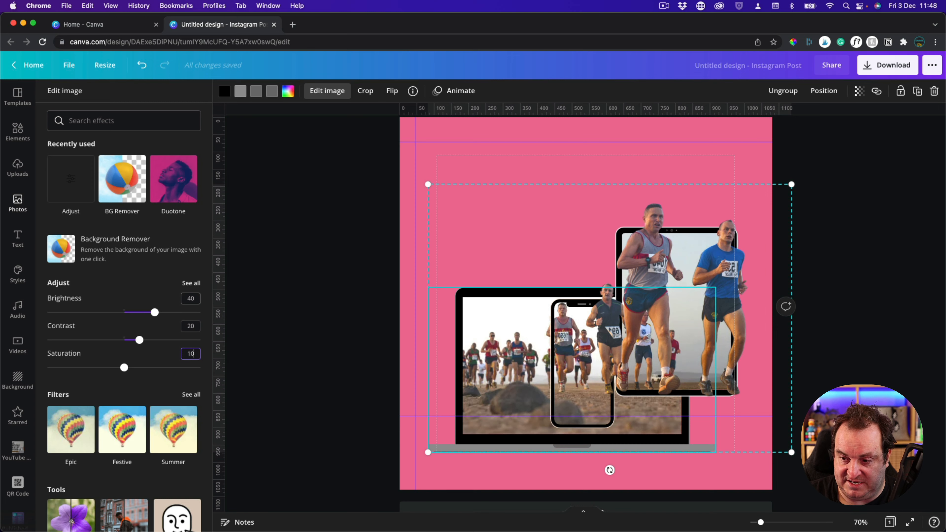
text(10)
key(Tab)
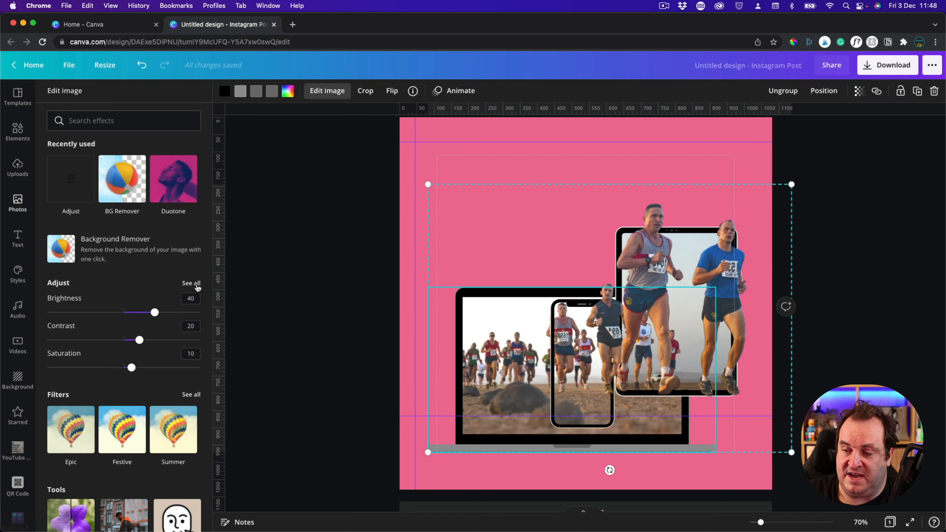
Show all adjustment settings for the laptop photo and select its filter code, then deselect the photo
click(197, 285)
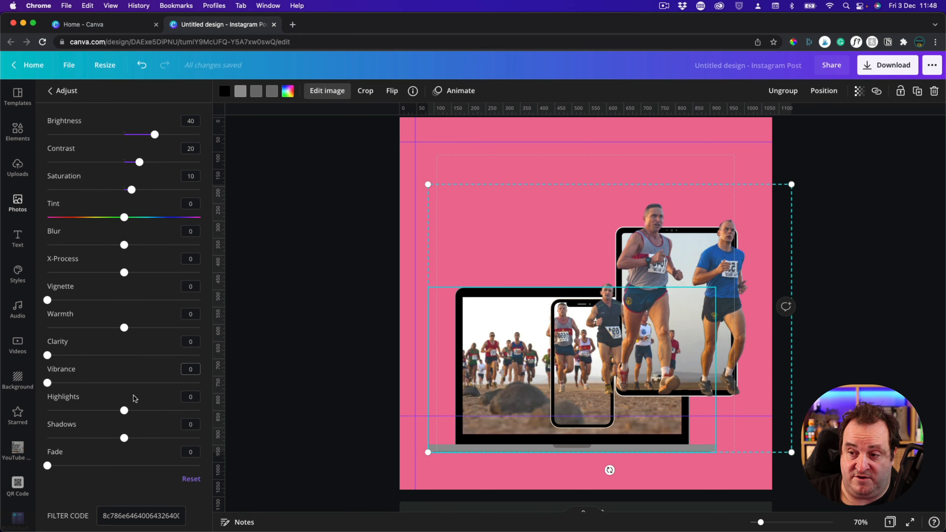
click(129, 515)
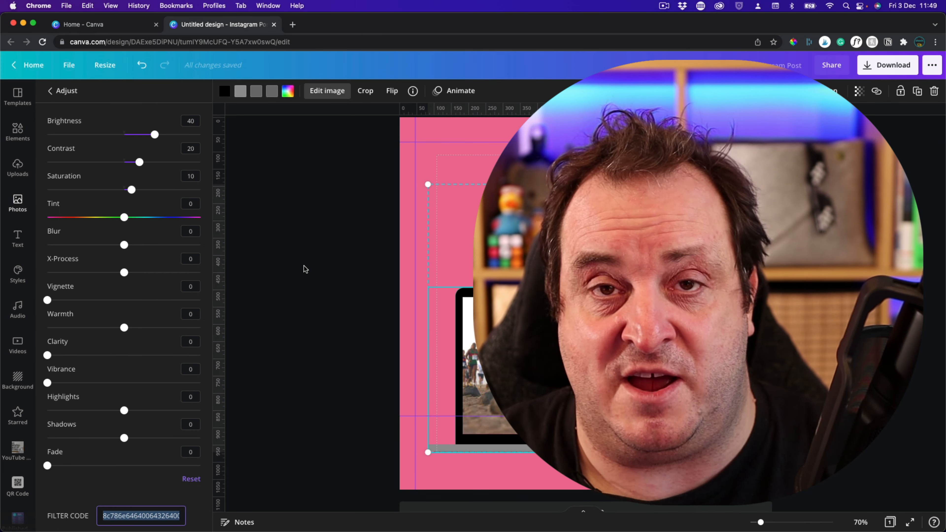
click(304, 266)
click(304, 266)
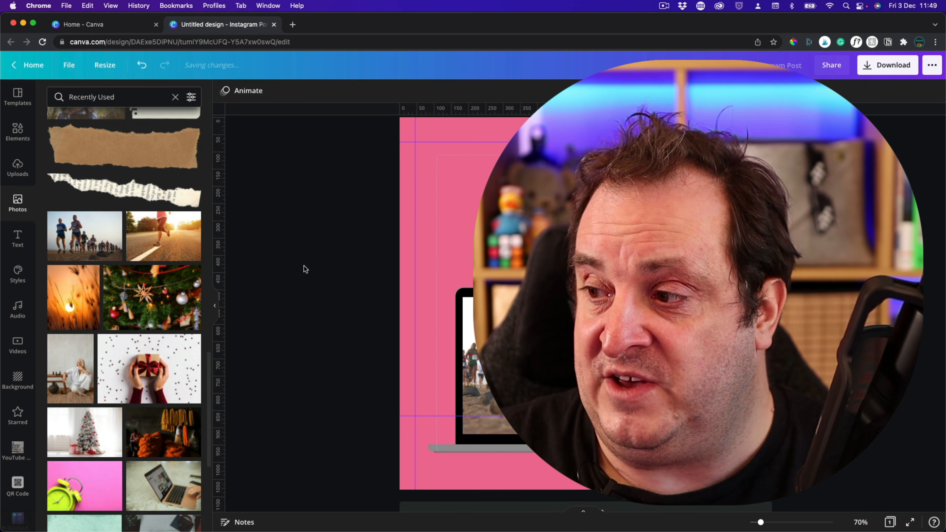